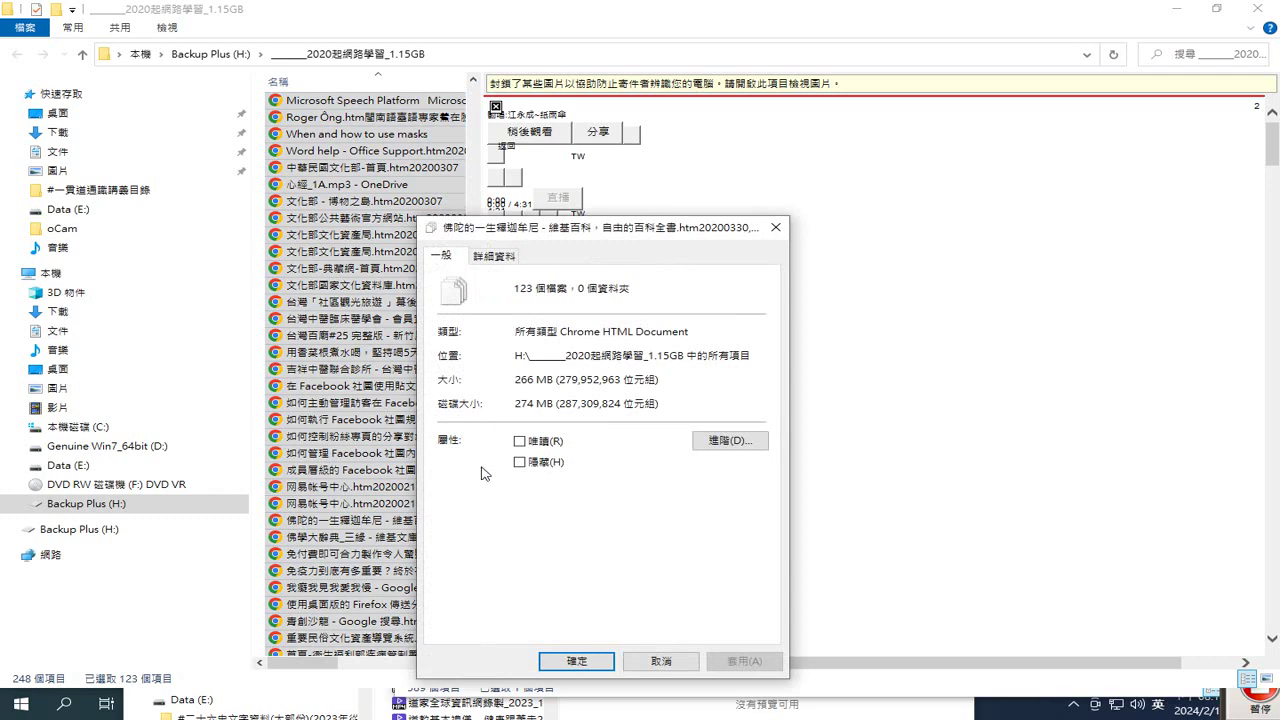
Close the selected HTML files' properties and move the overlapping File Explorer and YouTube Studio windows aside to uncover the desktop.
{"action": "left_click", "coordinate": [775, 228]}
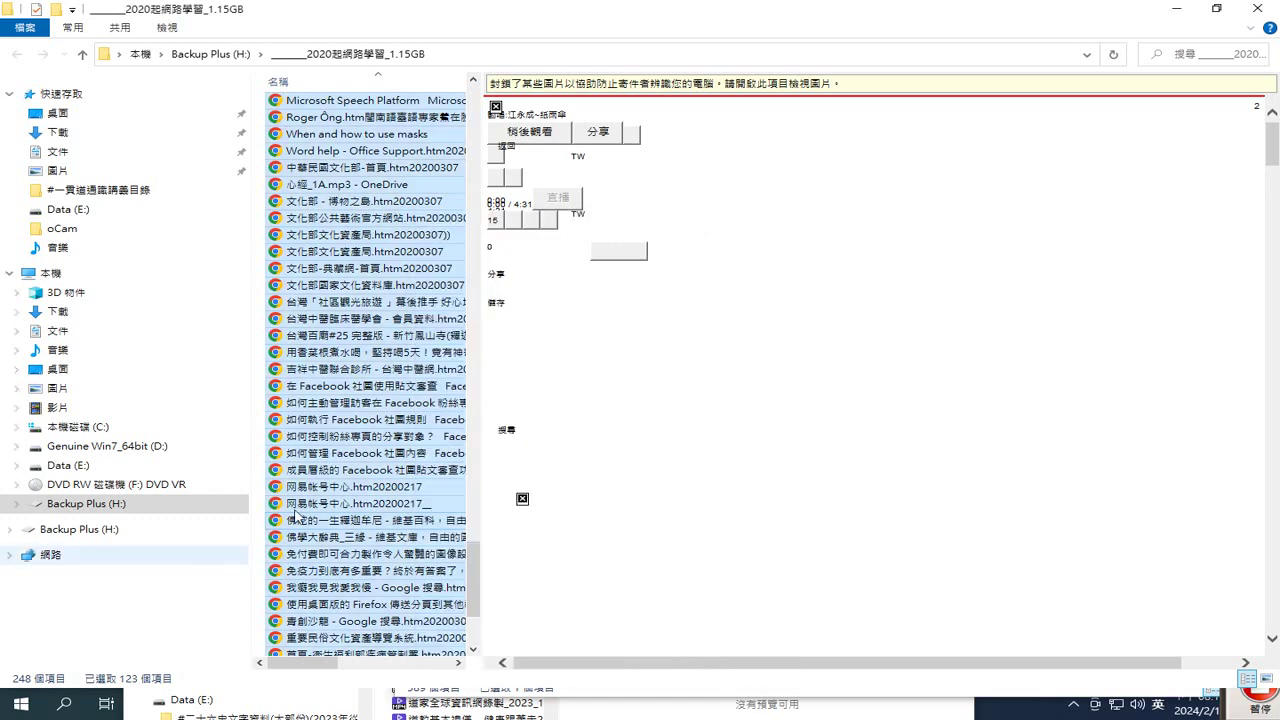
{"action": "left_click_drag", "start_coordinate": [1150, 15], "coordinate": [750, 45]}
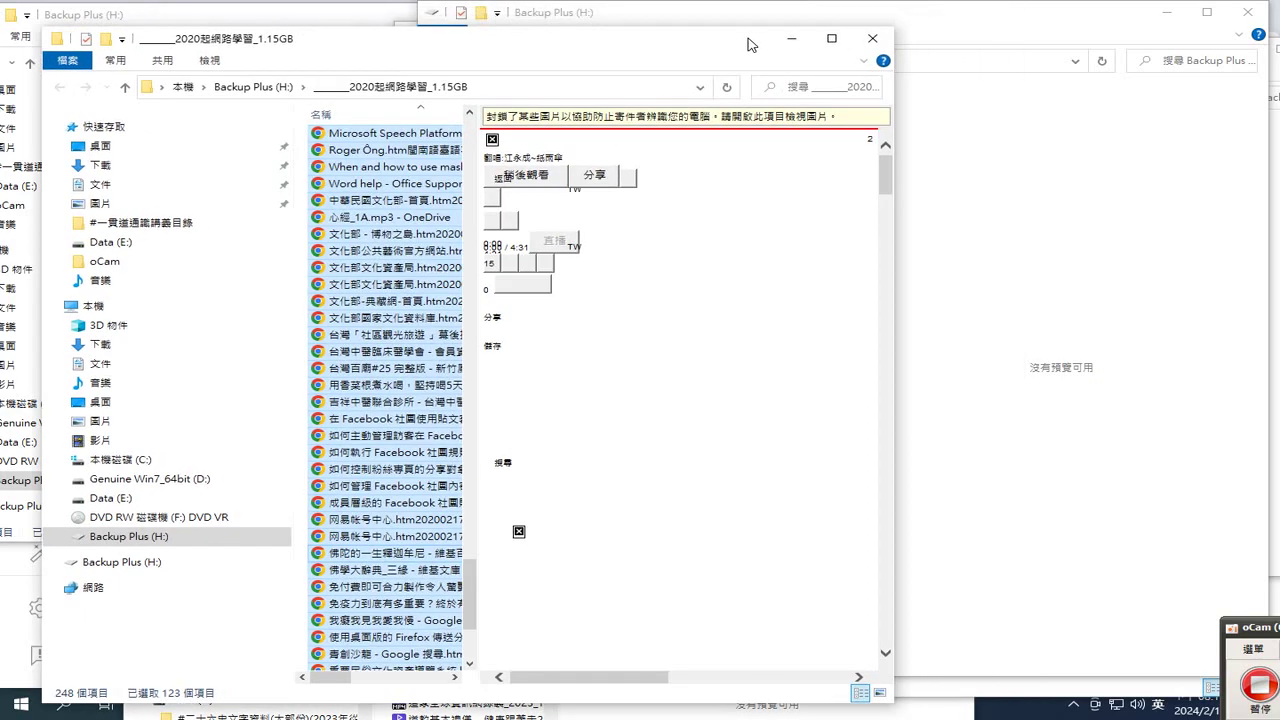
{"action": "left_click", "coordinate": [1060, 30]}
{"action": "left_click_drag", "start_coordinate": [1106, 24], "coordinate": [728, 117]}
{"action": "key", "text": "ctrl+n"}
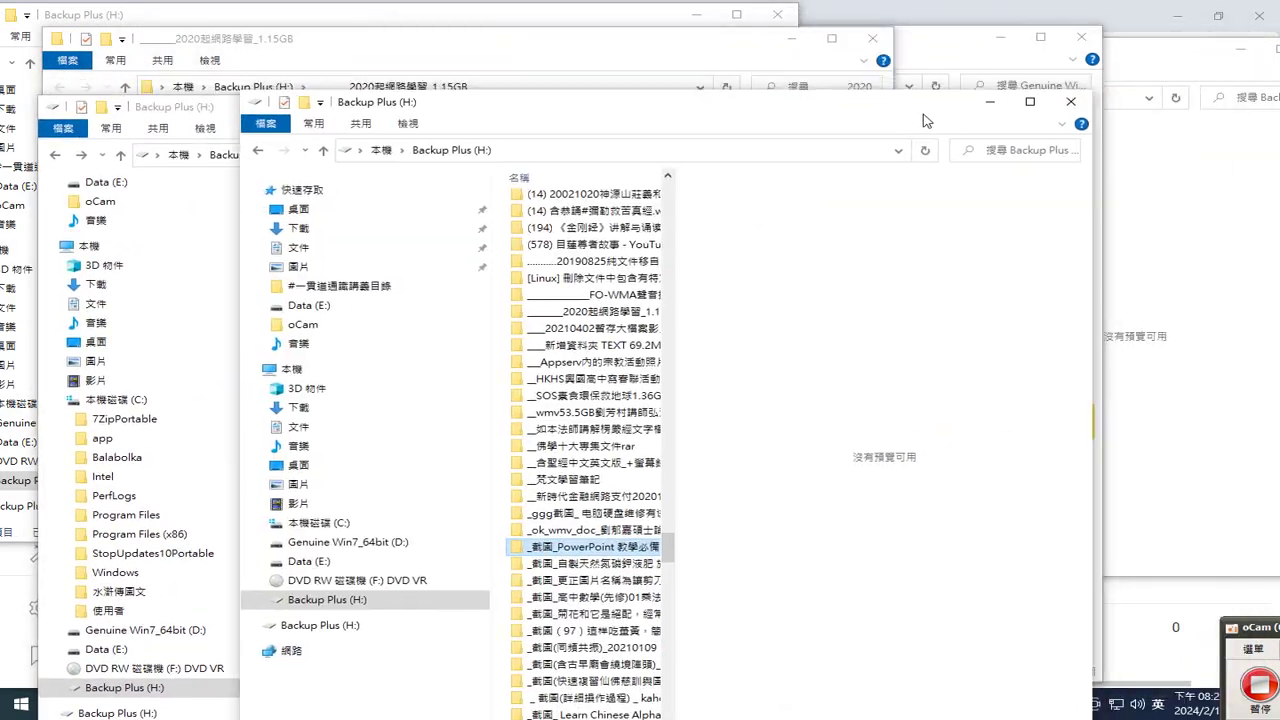
{"action": "left_click_drag", "start_coordinate": [900, 195], "coordinate": [783, 208]}
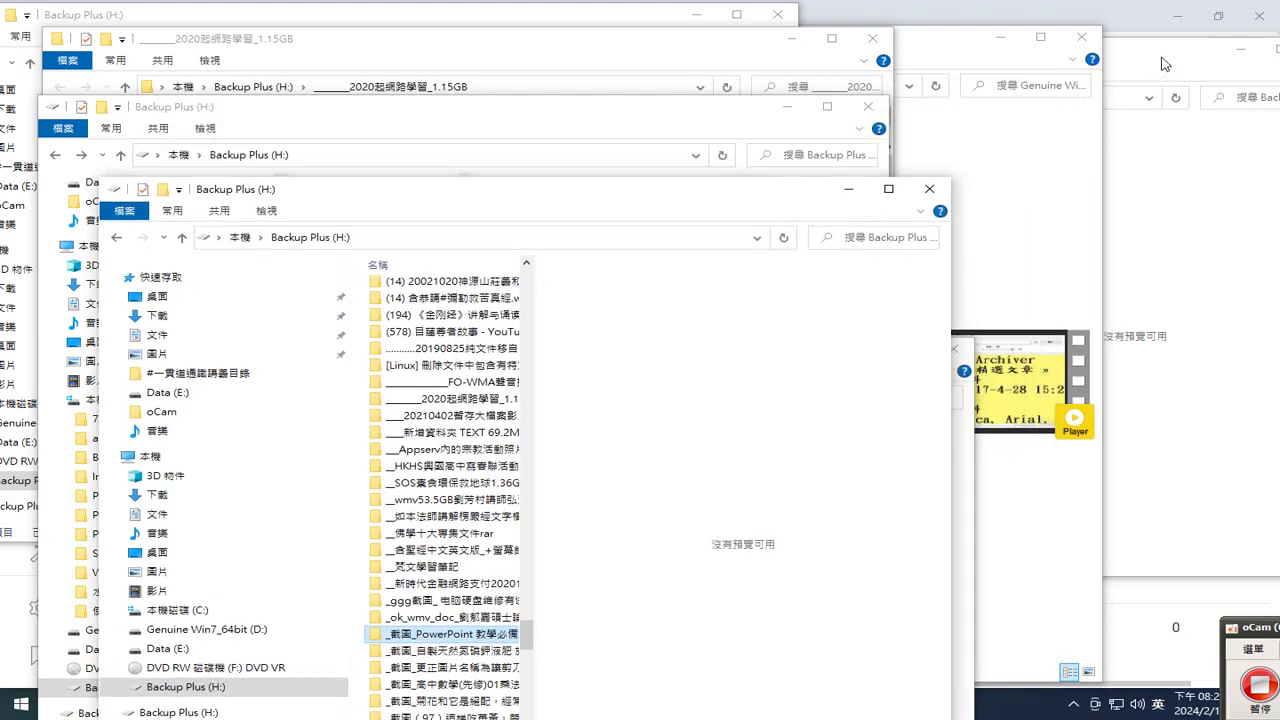
{"action": "key", "text": "ctrl+n"}
{"action": "left_click_drag", "start_coordinate": [1163, 64], "coordinate": [871, 243]}
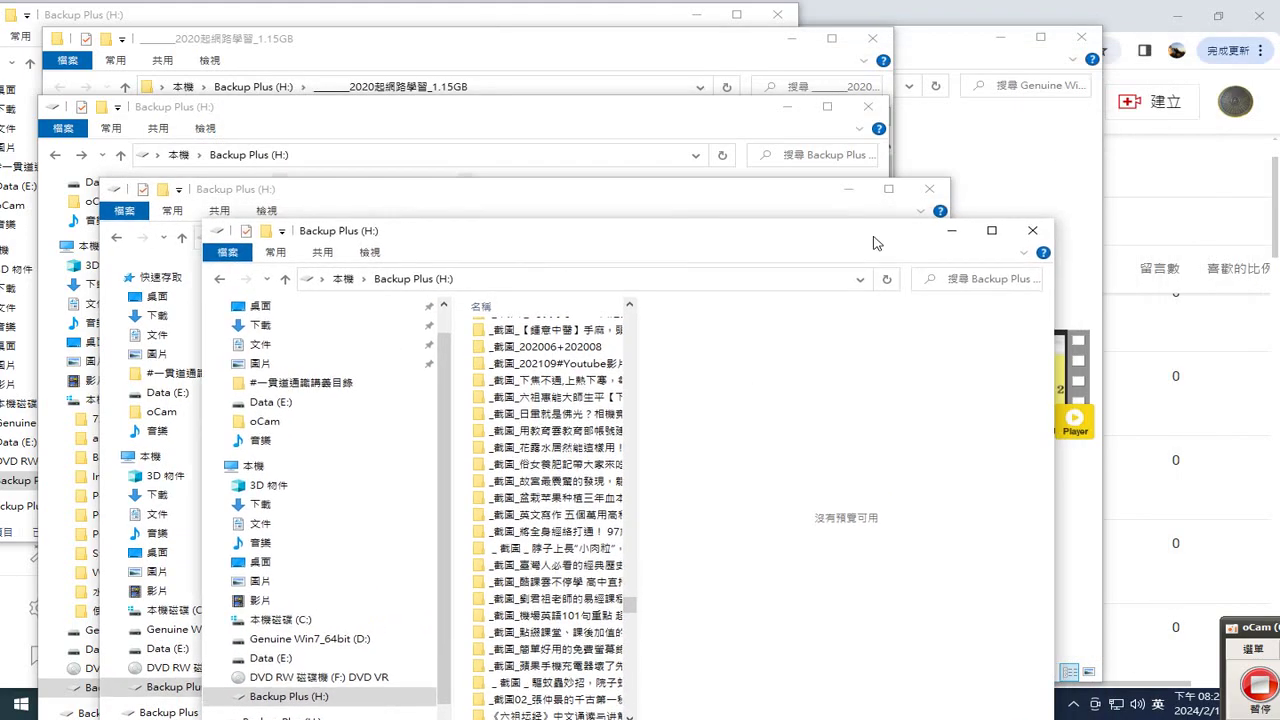
{"action": "left_click", "coordinate": [1135, 26]}
{"action": "left_click_drag", "start_coordinate": [1135, 26], "coordinate": [866, 220]}
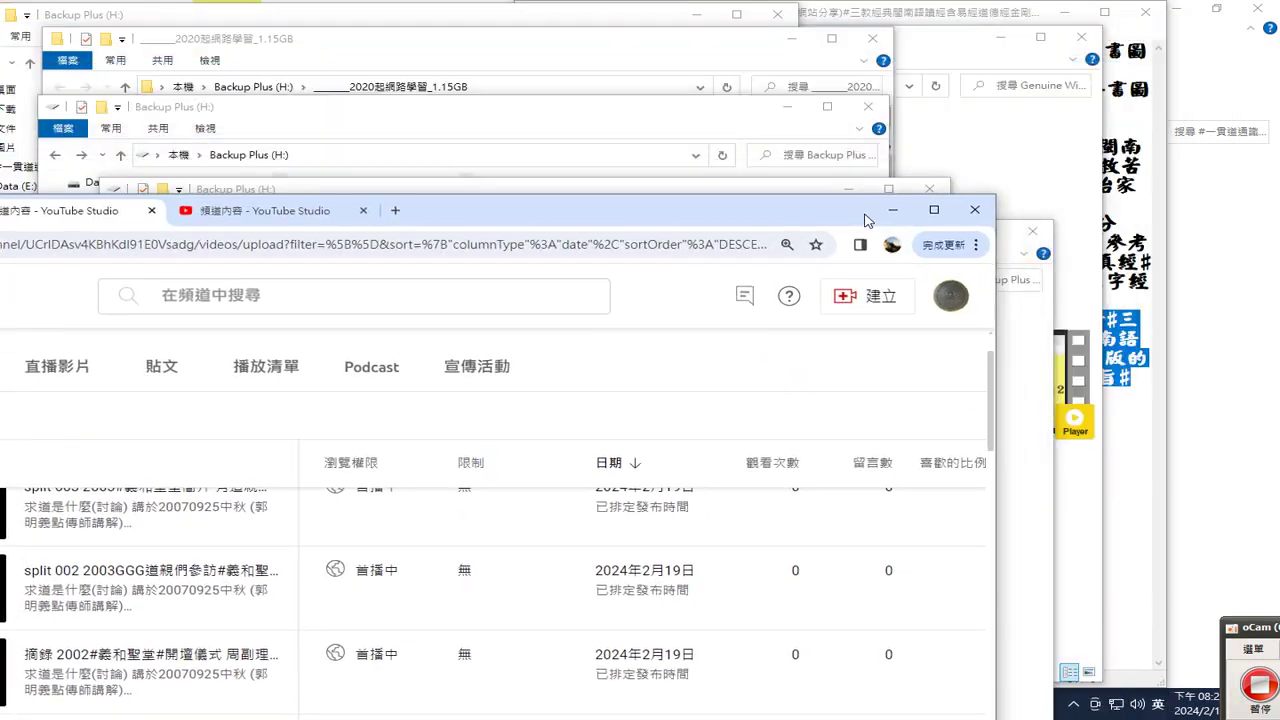
Minimize the #一貫道通識講義目錄 and Genuine Win7_64bit (D:) windows and move the text file, oCam and Screenshots properties windows off the desktop icons.
{"action": "left_click", "coordinate": [1196, 73]}
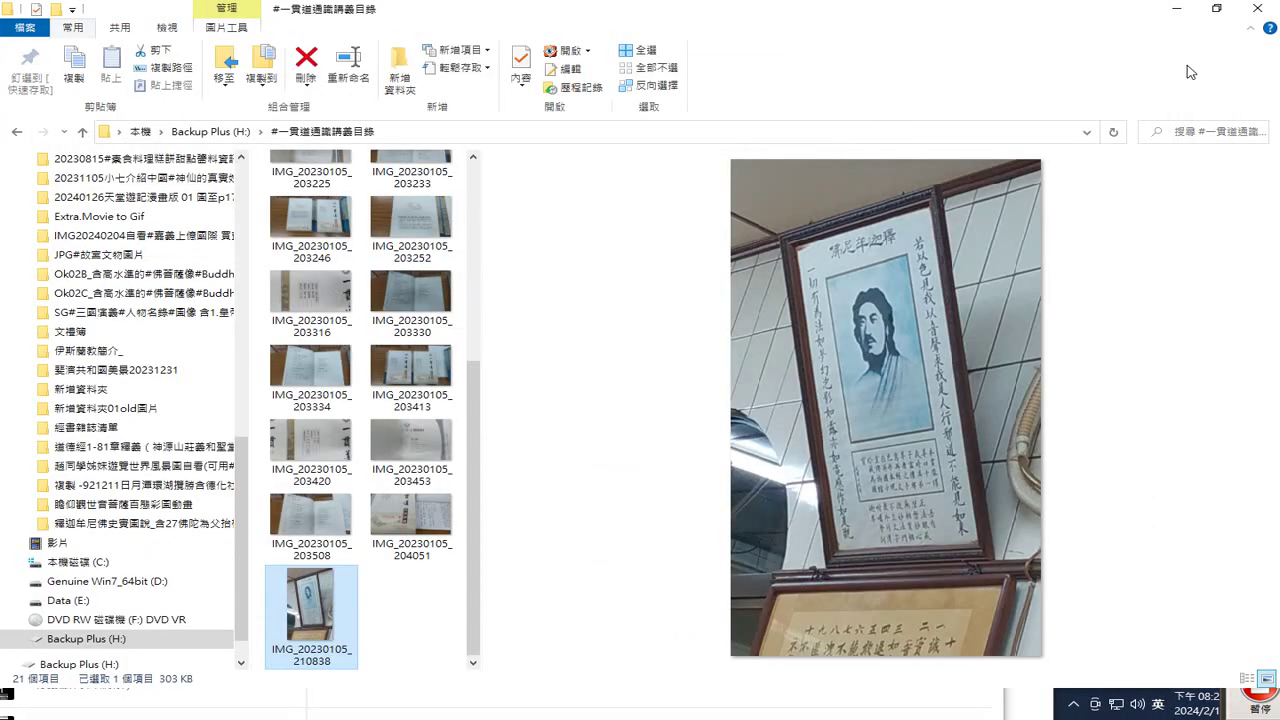
{"action": "left_click", "coordinate": [1176, 8]}
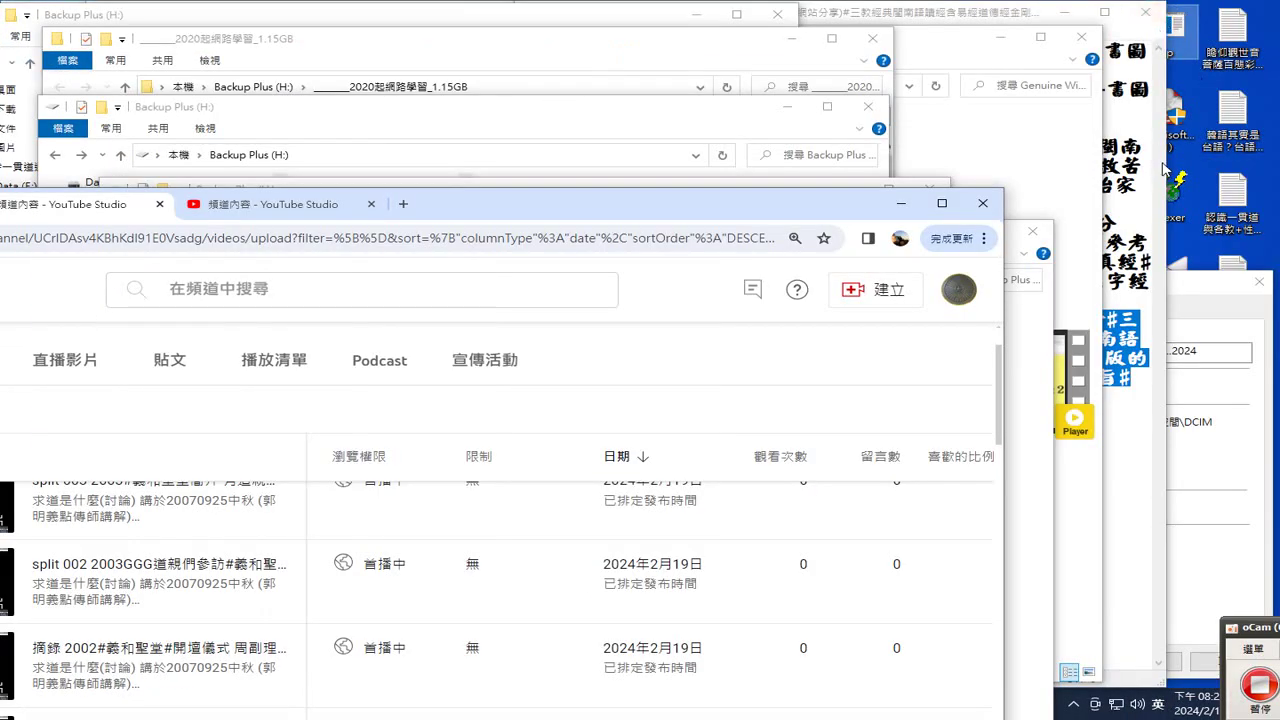
{"action": "left_click", "coordinate": [1117, 125]}
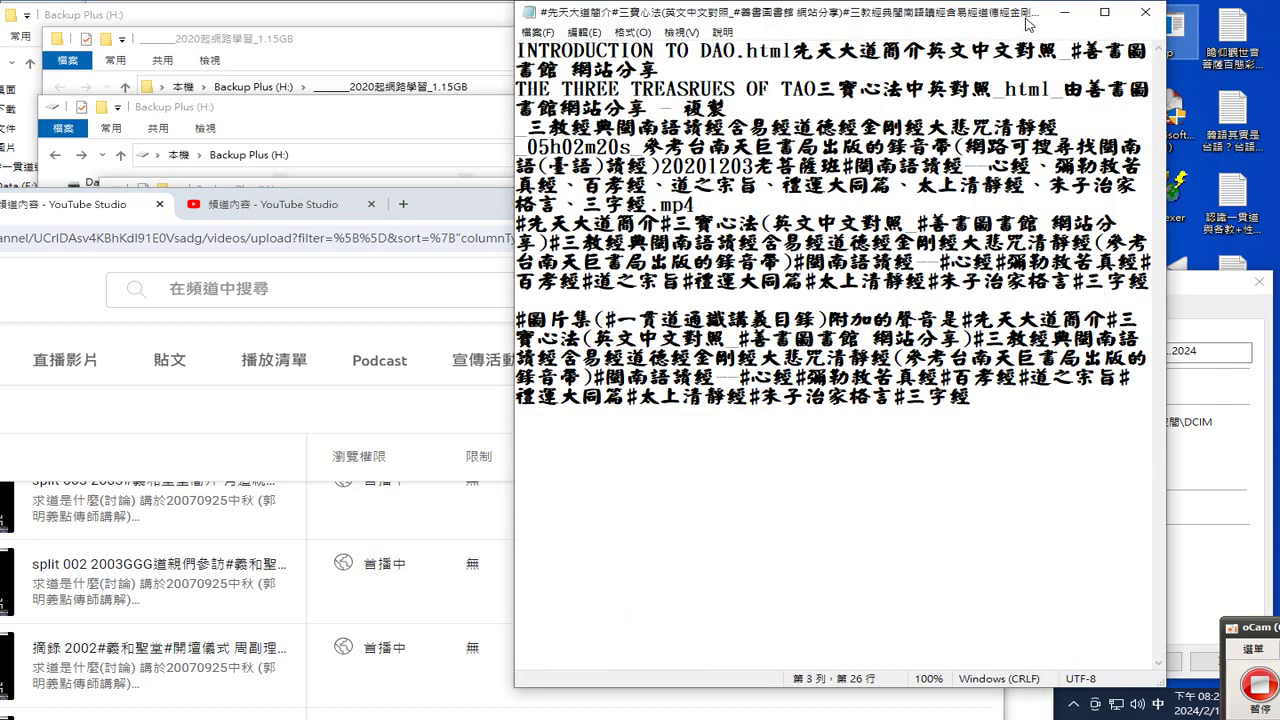
{"action": "left_click_drag", "start_coordinate": [1030, 20], "coordinate": [778, 20]}
{"action": "left_click", "coordinate": [1030, 148]}
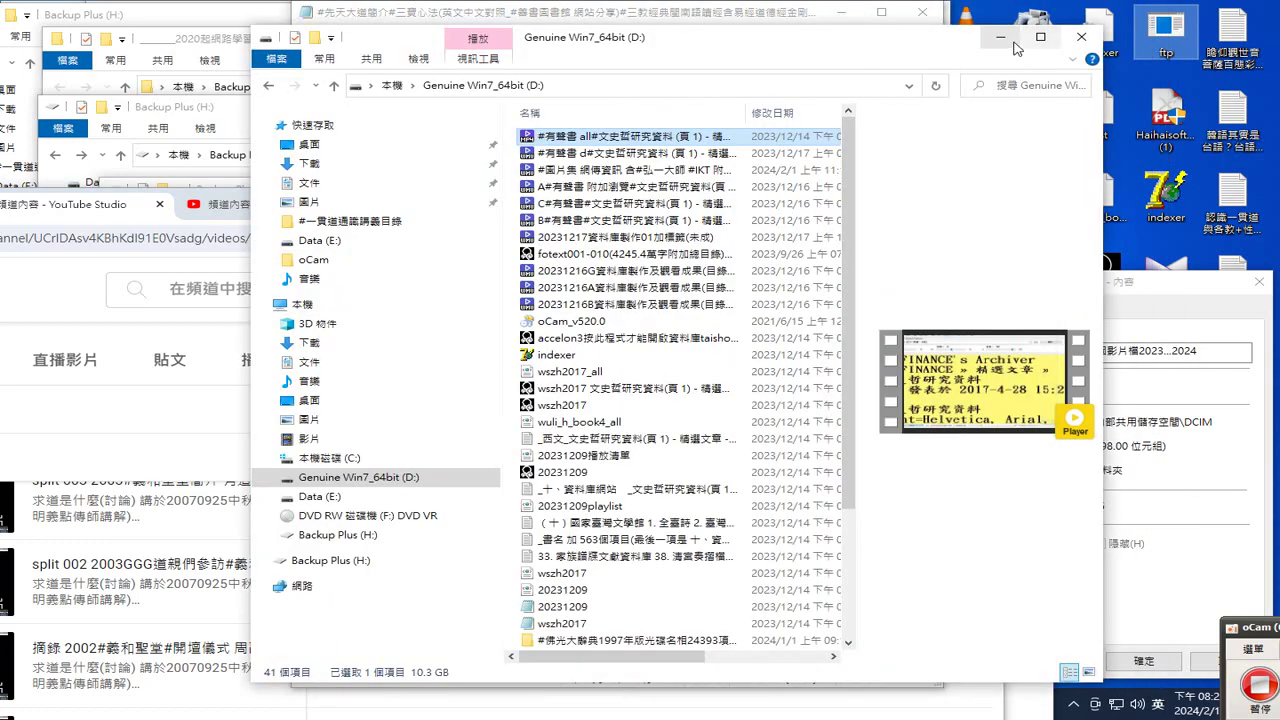
{"action": "left_click", "coordinate": [1001, 38]}
{"action": "left_click", "coordinate": [1006, 157]}
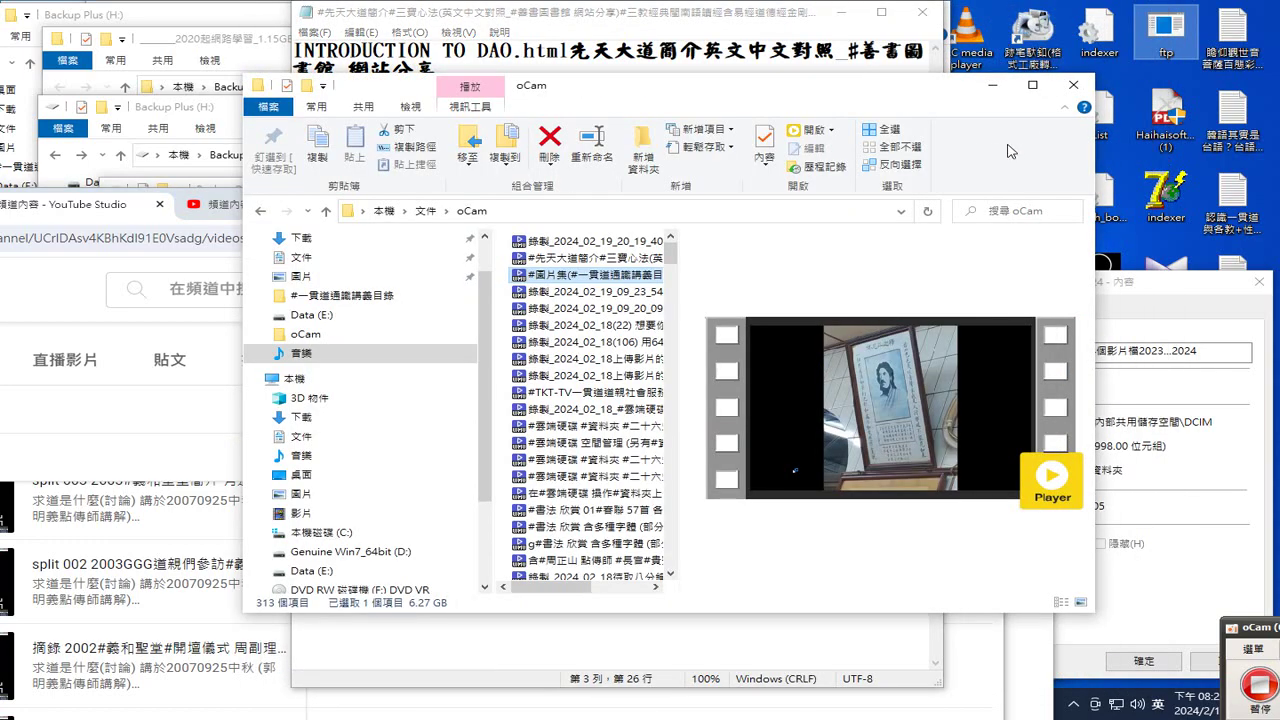
{"action": "left_click_drag", "start_coordinate": [948, 90], "coordinate": [790, 85]}
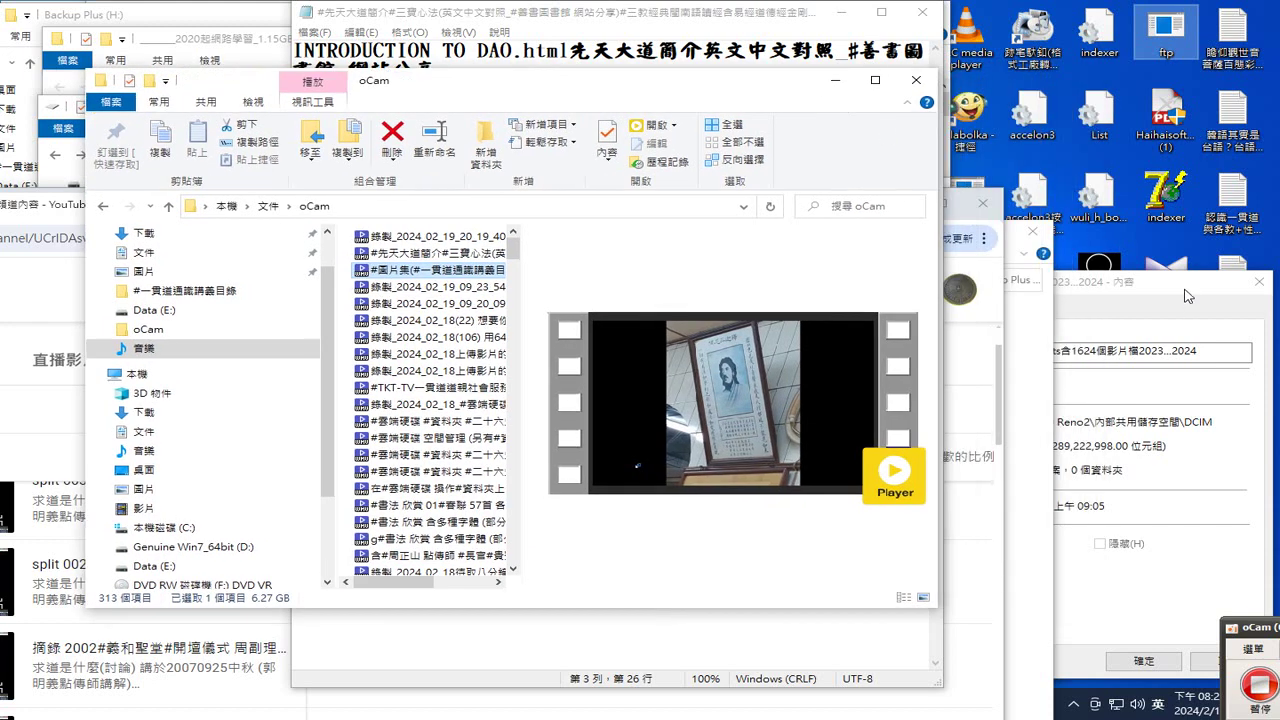
{"action": "left_click_drag", "start_coordinate": [1187, 296], "coordinate": [879, 290]}
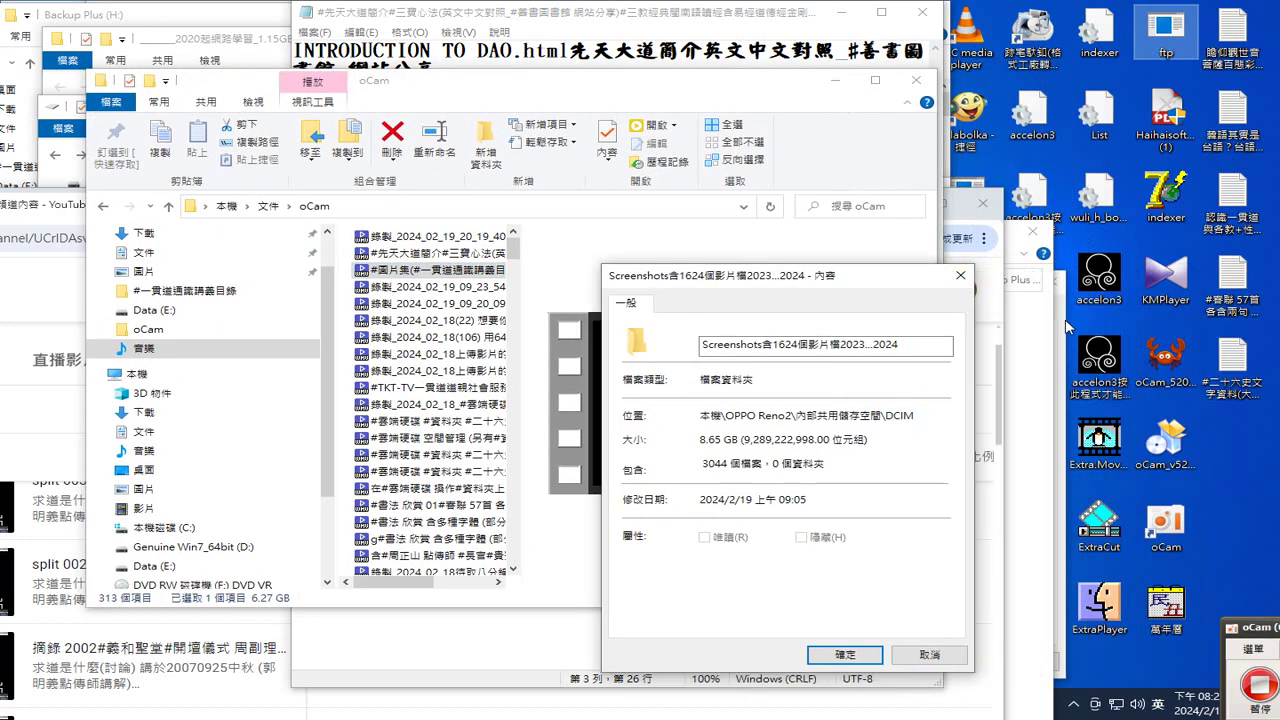
Switch to Balabolka and open its tool for extracting text from documents (從文件中提取文字).
{"action": "left_click", "coordinate": [968, 106]}
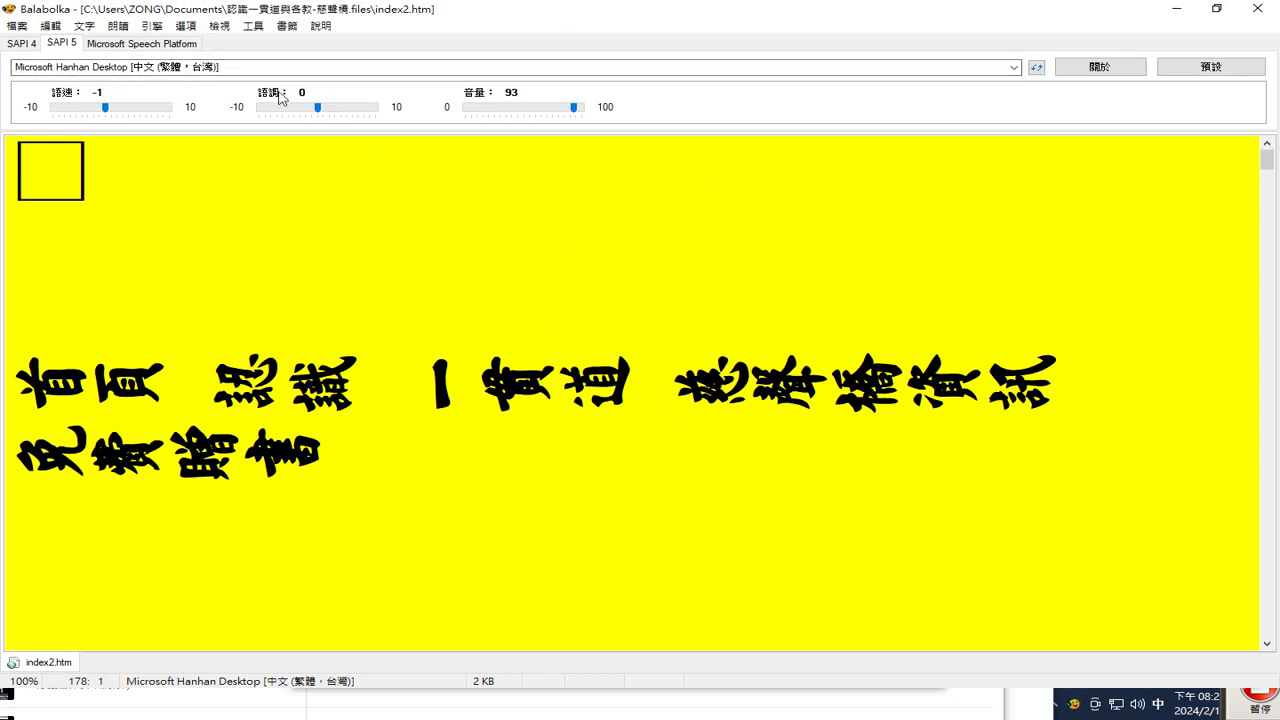
{"action": "left_click", "coordinate": [219, 26]}
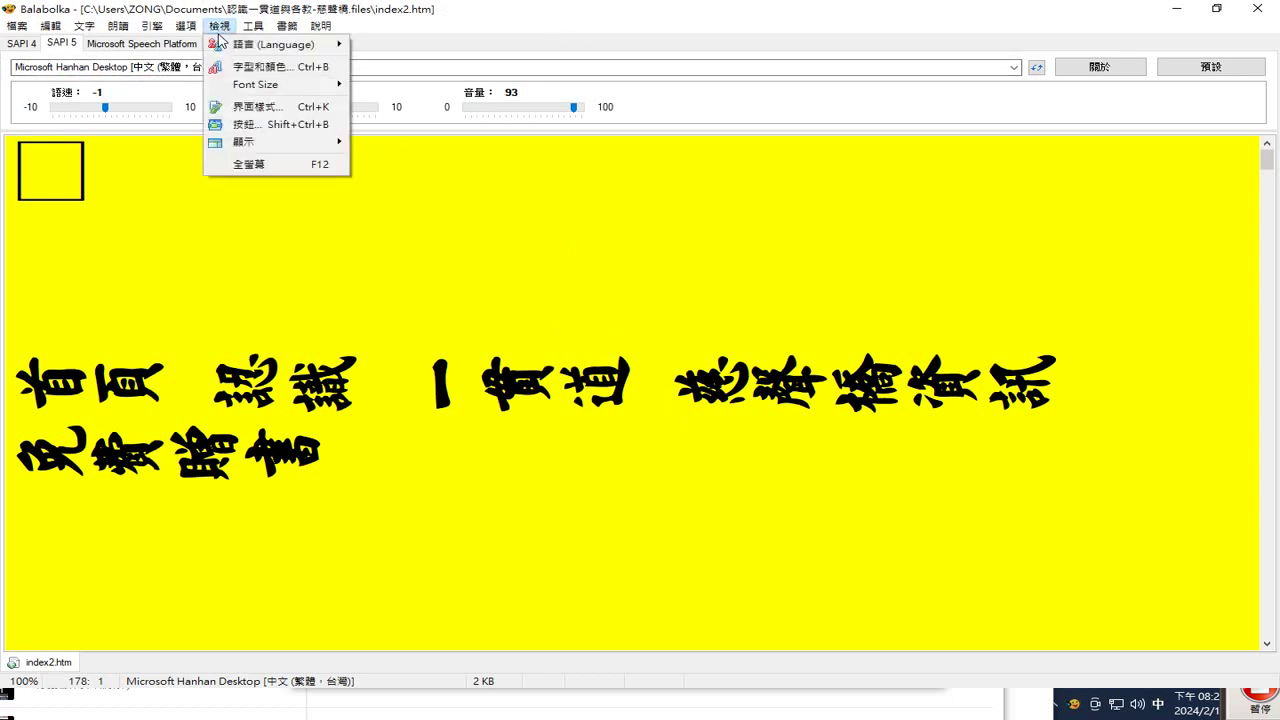
{"action": "left_click", "coordinate": [253, 26]}
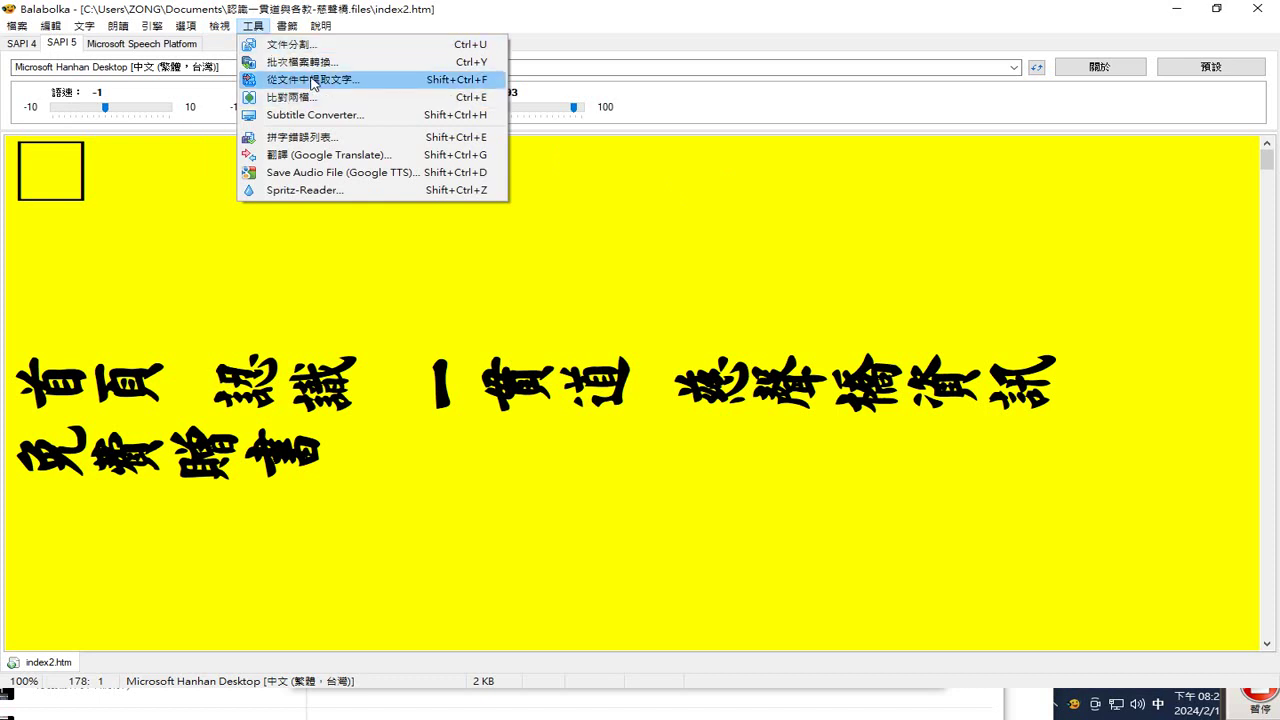
{"action": "left_click", "coordinate": [313, 80]}
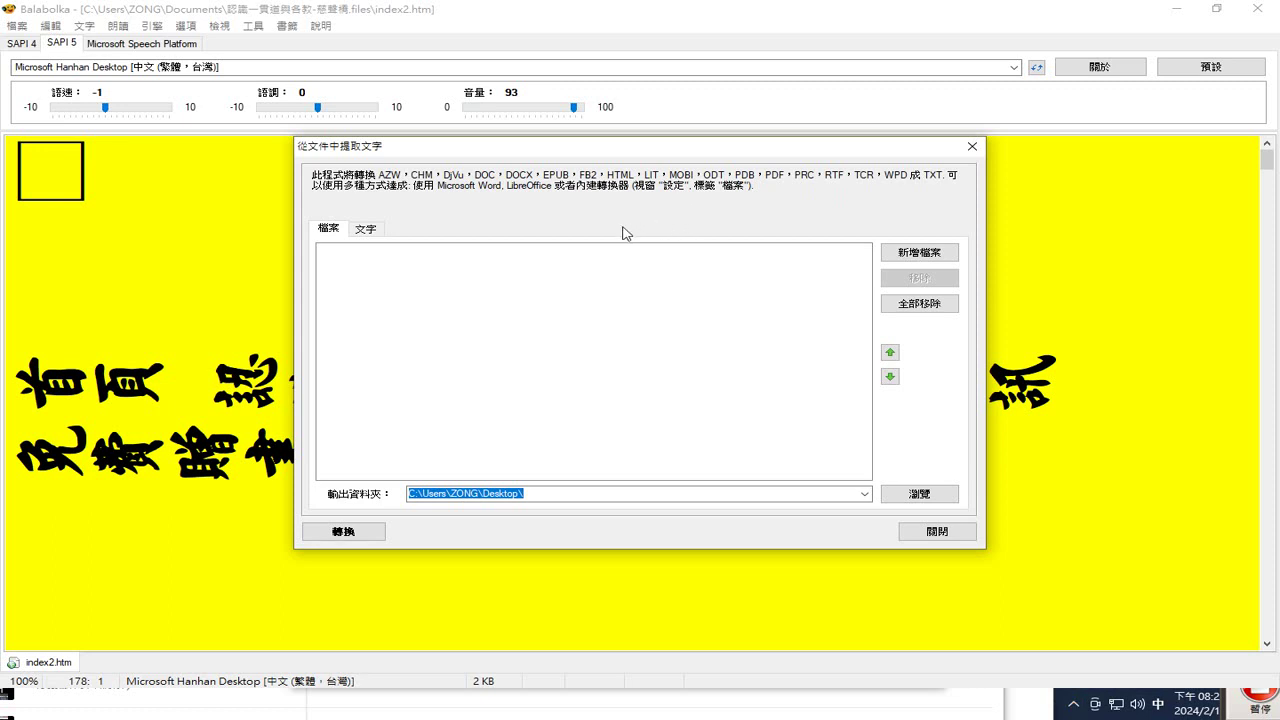
Set the output encoding to Unicode and replace the combined text file's name with one starting with 2020.
{"action": "left_click", "coordinate": [365, 230]}
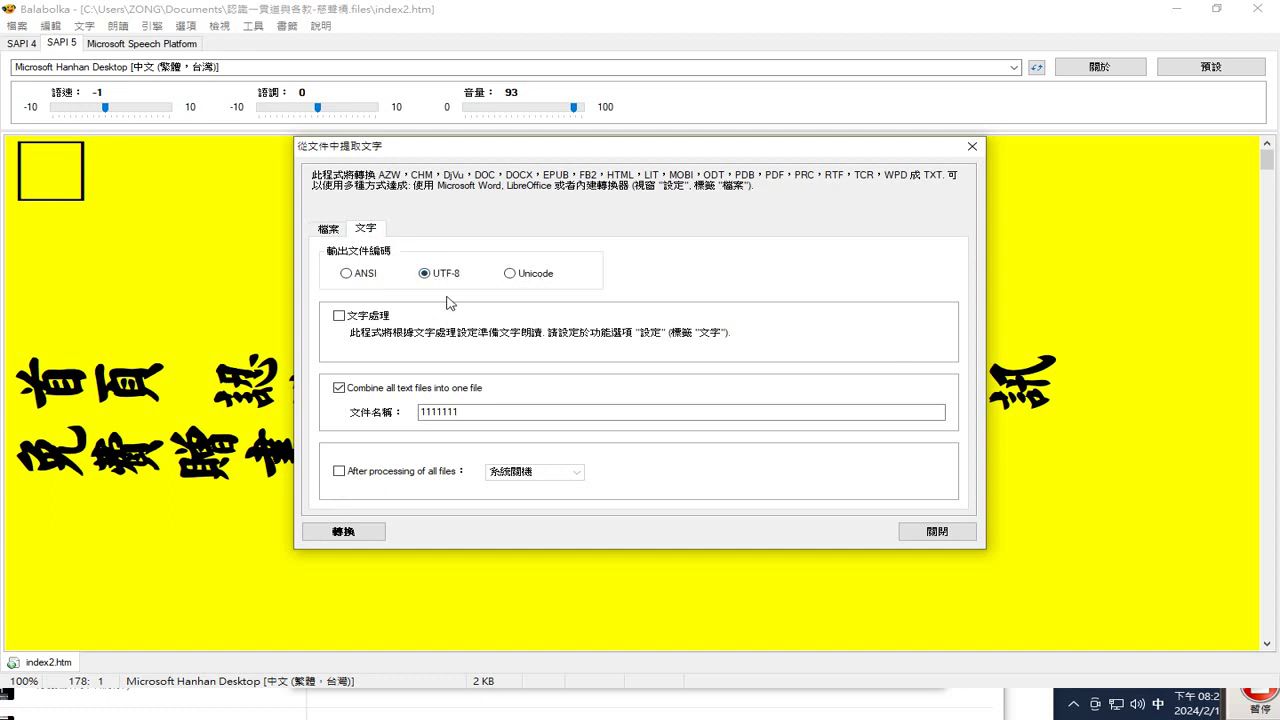
{"action": "left_click", "coordinate": [512, 276]}
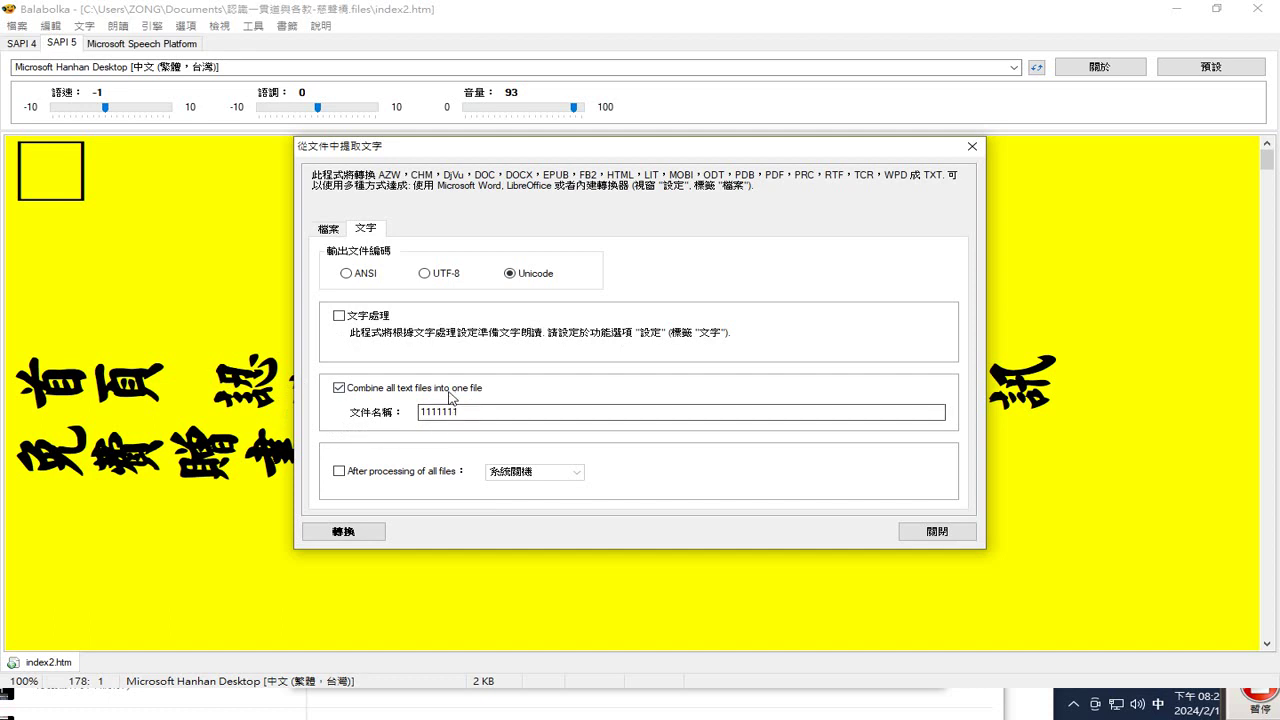
{"action": "left_click", "coordinate": [466, 413]}
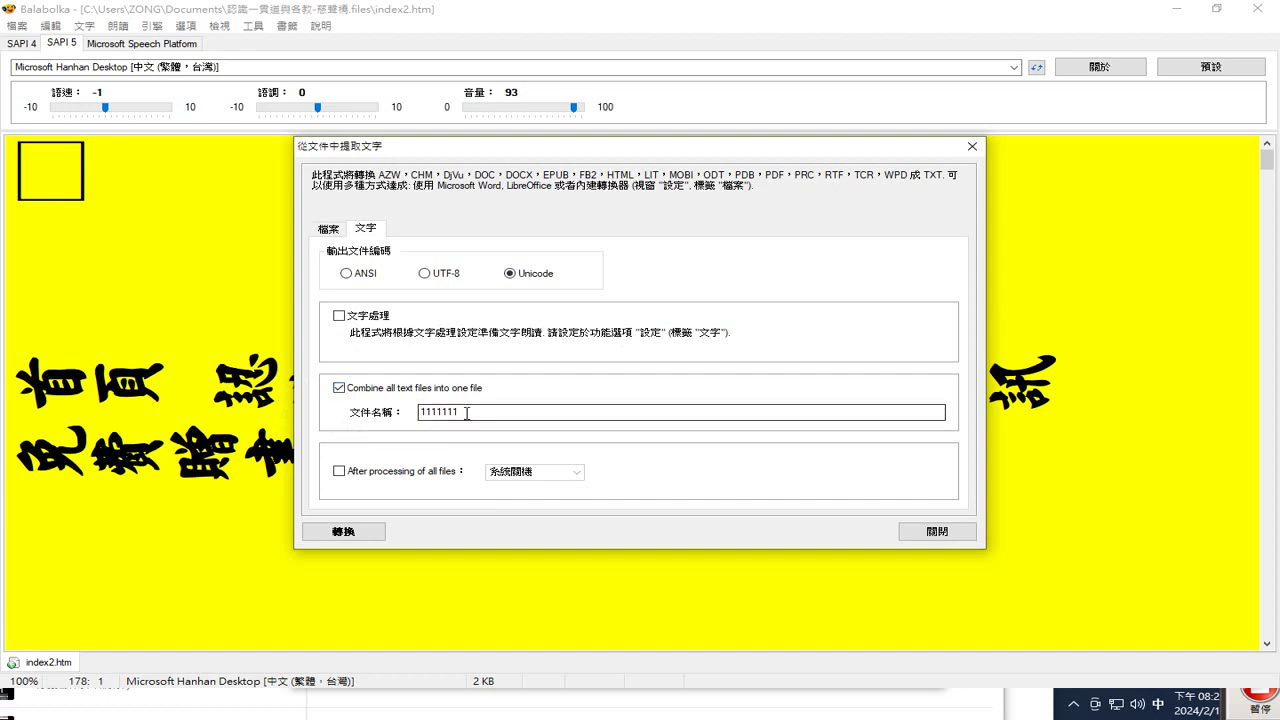
{"action": "left_click_drag", "start_coordinate": [466, 413], "coordinate": [419, 416]}
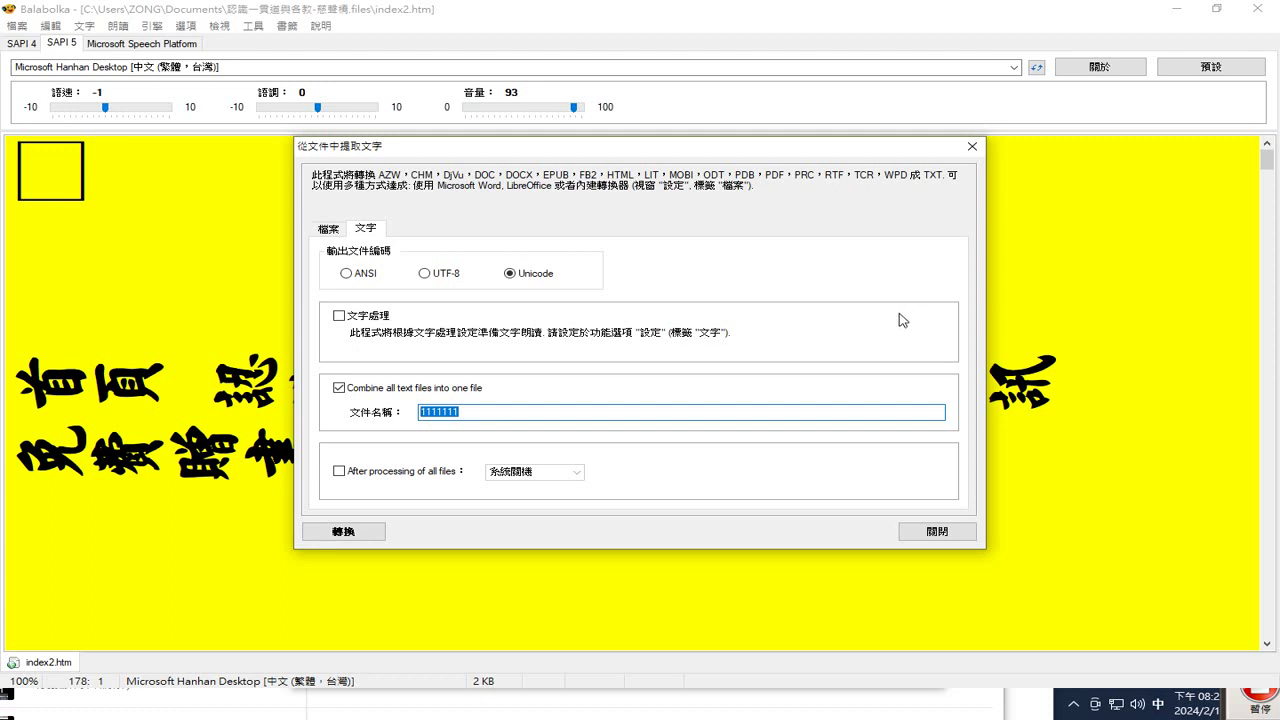
{"action": "type", "text": "2020...了"}
{"action": "key", "text": "shift"}
Start adding source files for the extraction and browse to the 2020起網路學習_1.15GB folder on Backup Plus (H:).
{"action": "left_click", "coordinate": [331, 230]}
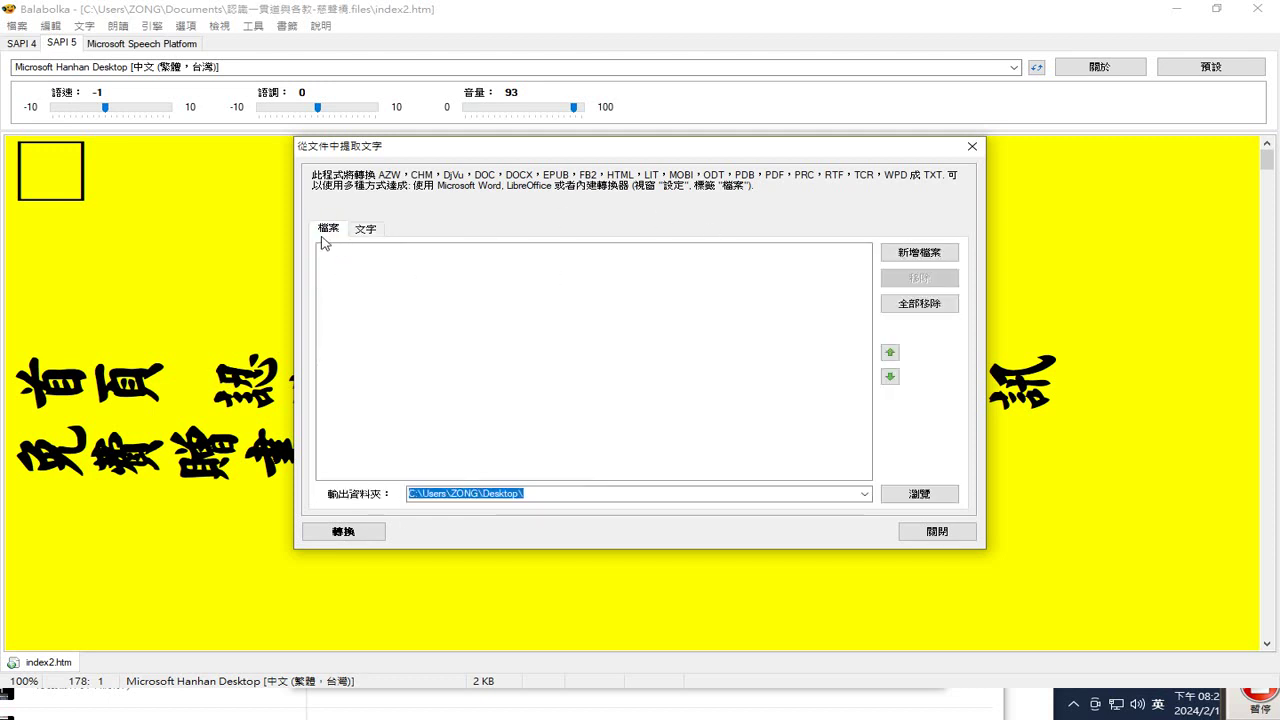
{"action": "left_click", "coordinate": [912, 252]}
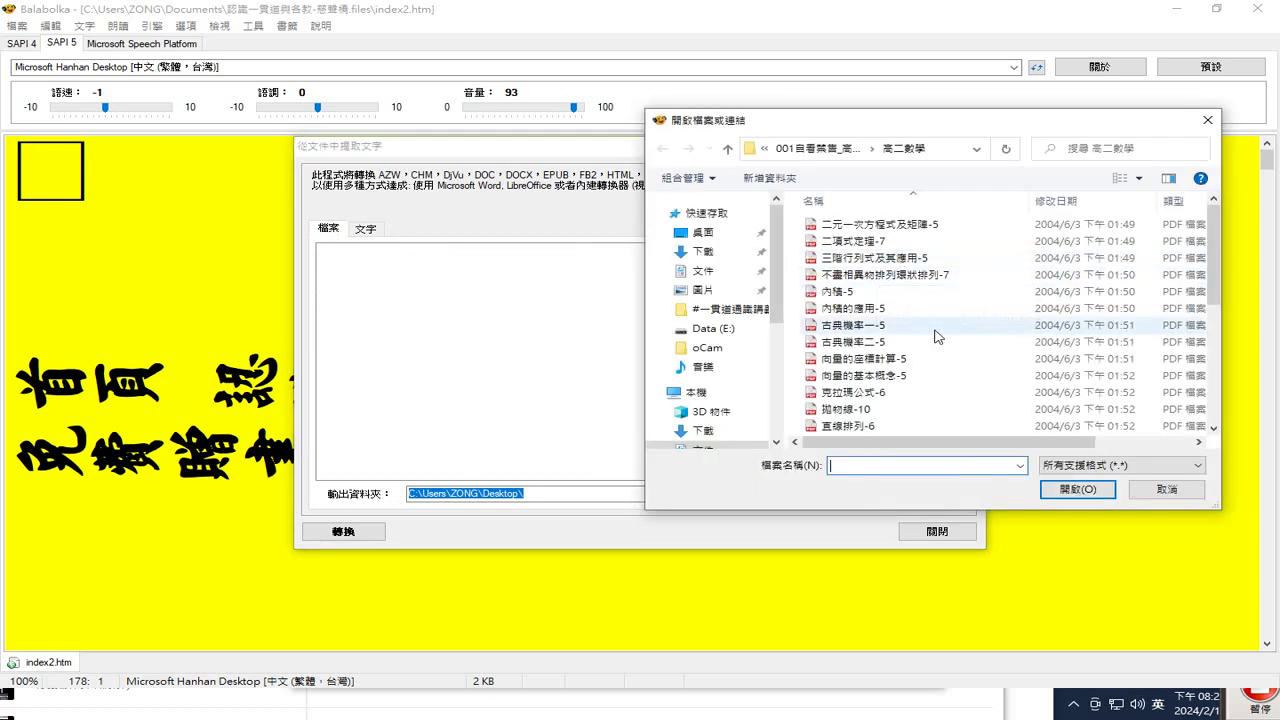
{"action": "left_click", "coordinate": [778, 419]}
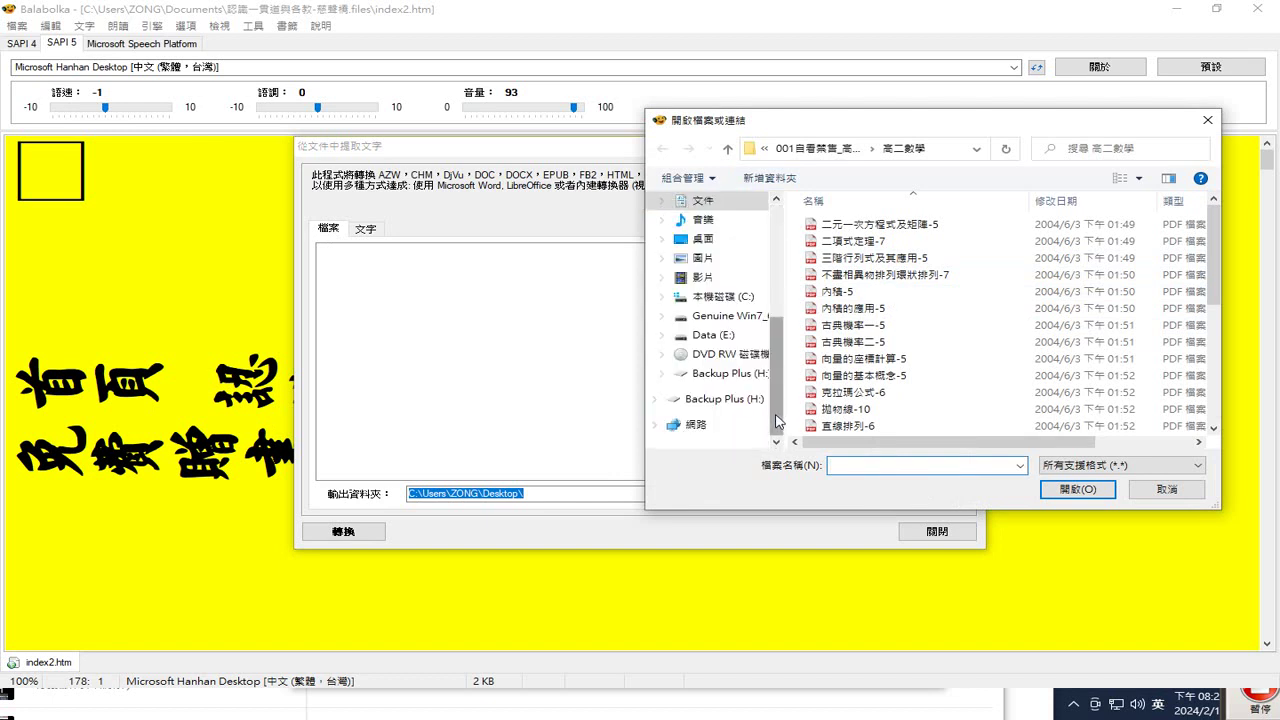
{"action": "left_click", "coordinate": [756, 377]}
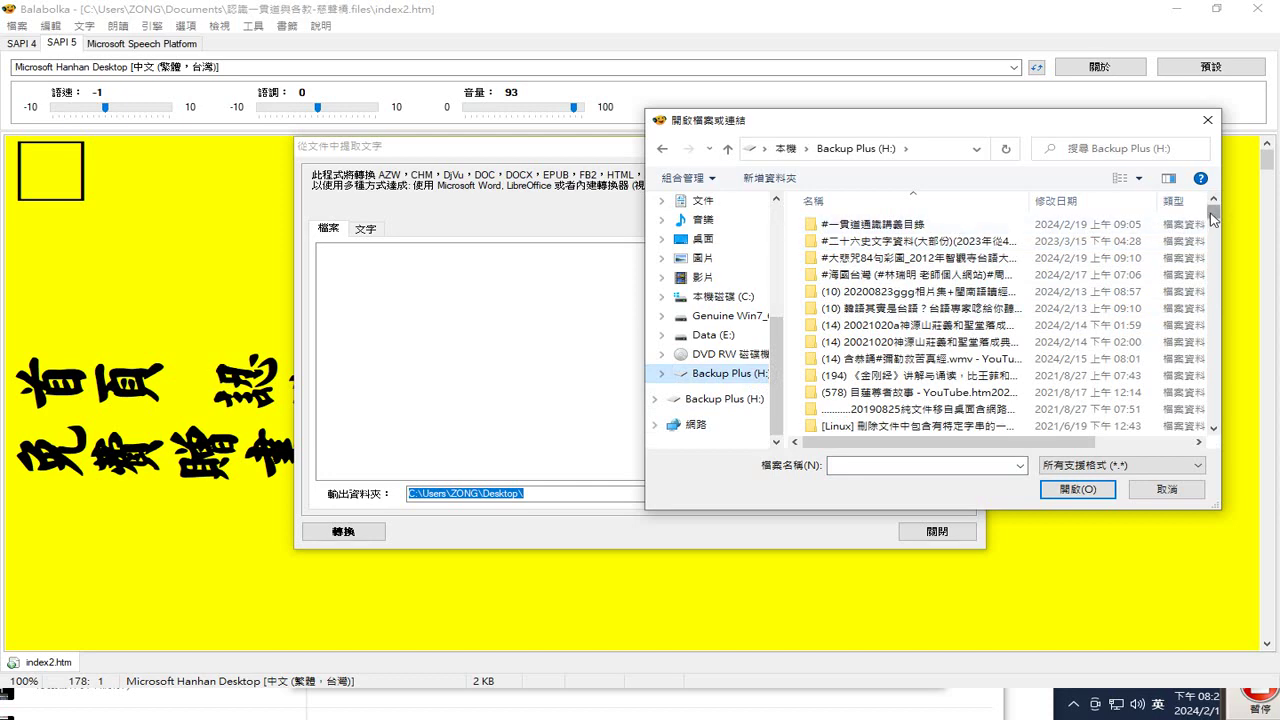
{"action": "left_click_drag", "start_coordinate": [1213, 218], "coordinate": [1213, 226]}
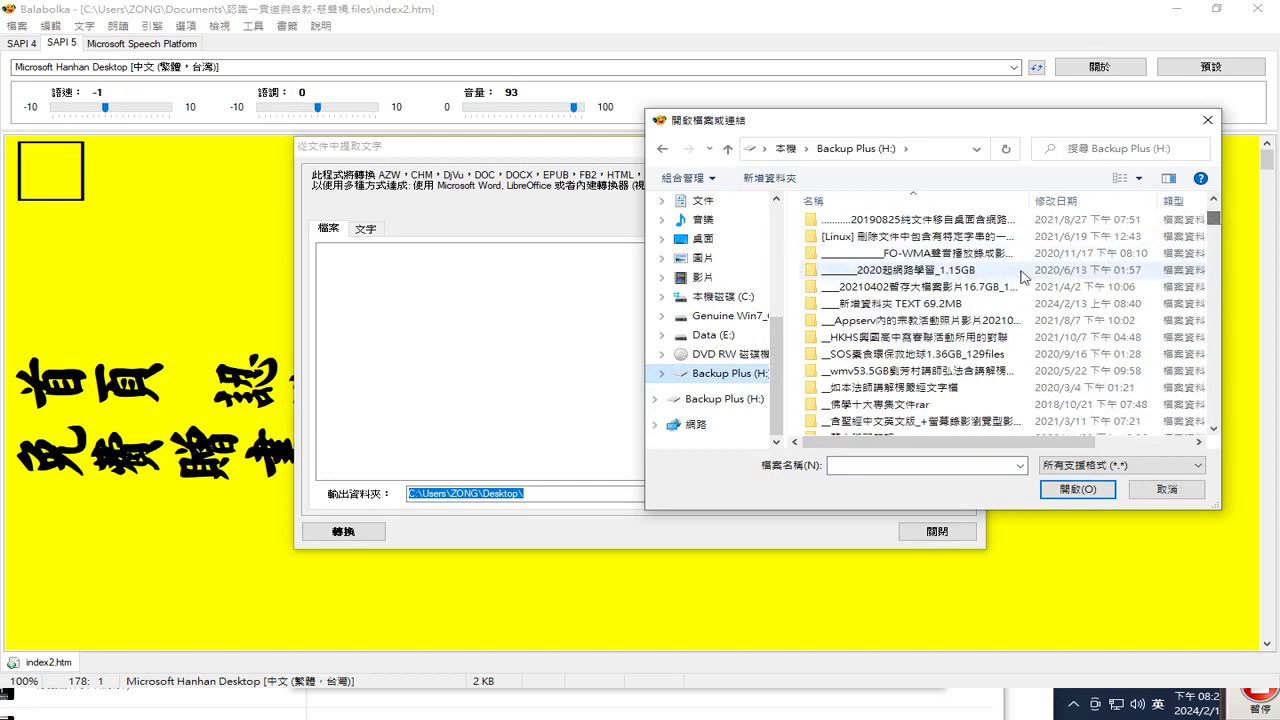
{"action": "double_click", "coordinate": [897, 276]}
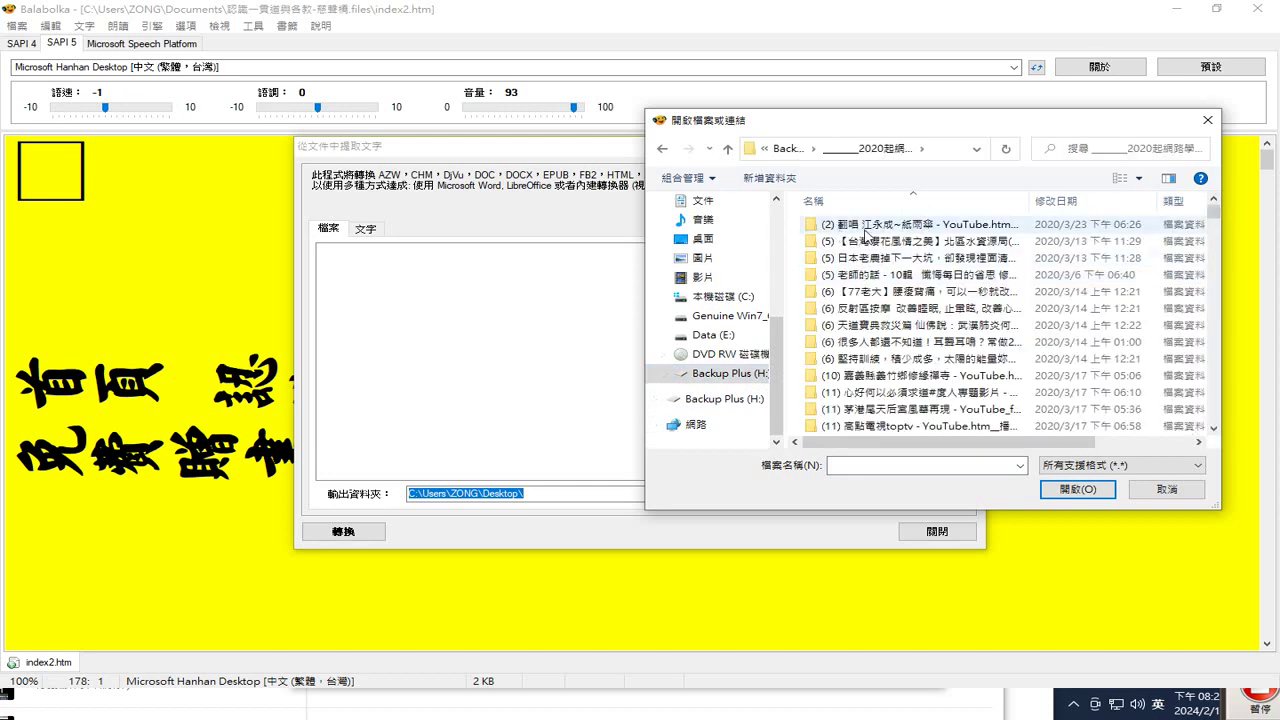
Select all the Chrome HTML files in the folder, through 藝術銀行官方網站-首頁.htm20200307, and check the selection.
{"action": "left_click_drag", "start_coordinate": [1213, 218], "coordinate": [1226, 326]}
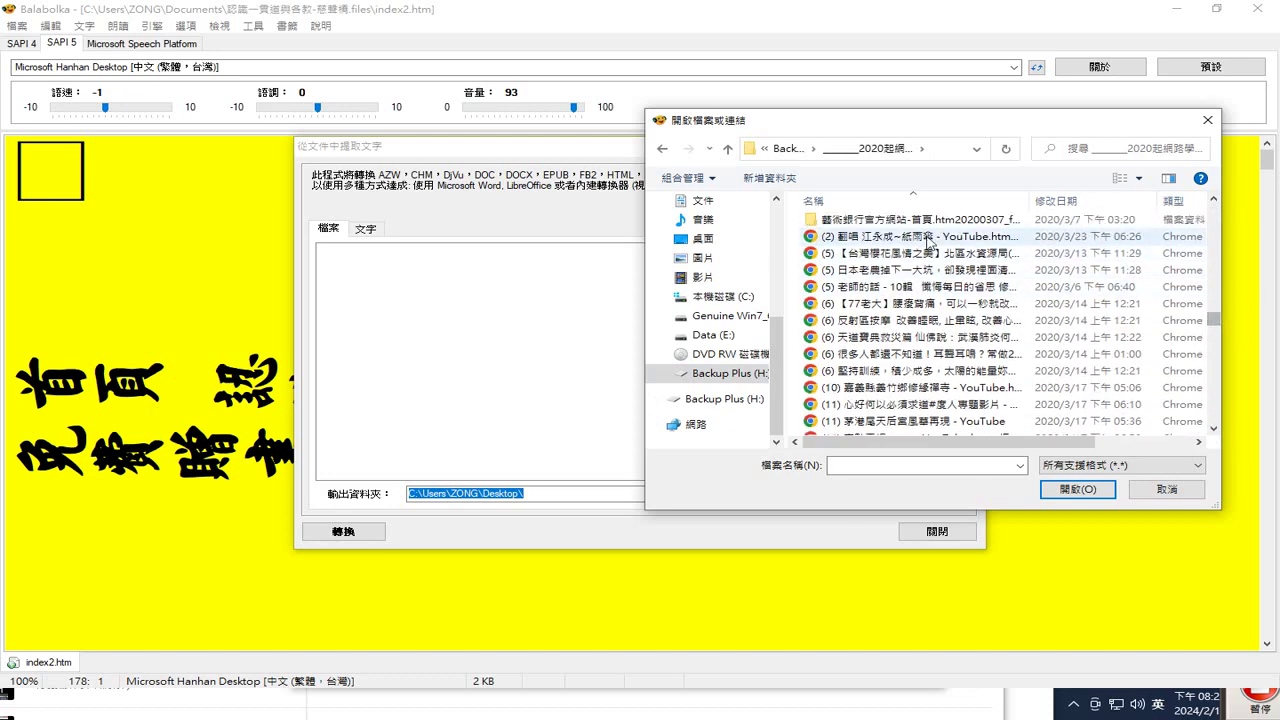
{"action": "left_click", "coordinate": [1080, 236]}
{"action": "left_click_drag", "start_coordinate": [1214, 322], "coordinate": [1213, 425]}
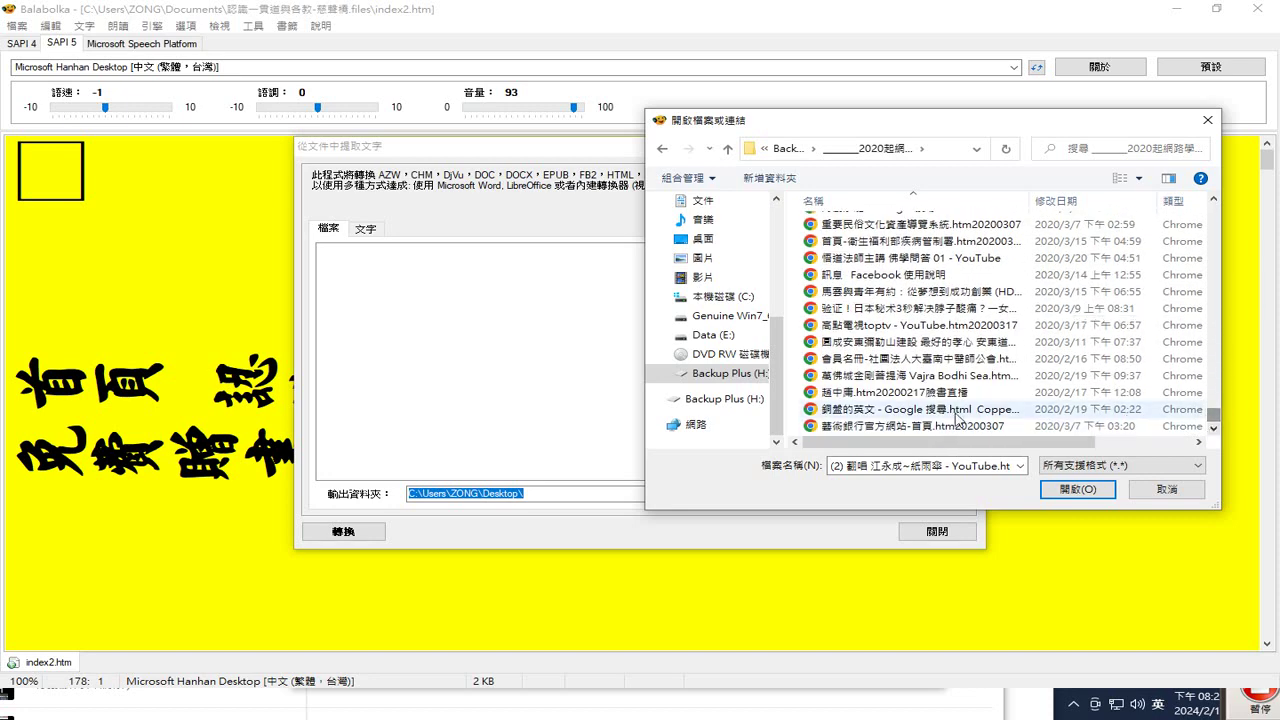
{"action": "left_click", "coordinate": [905, 426]}
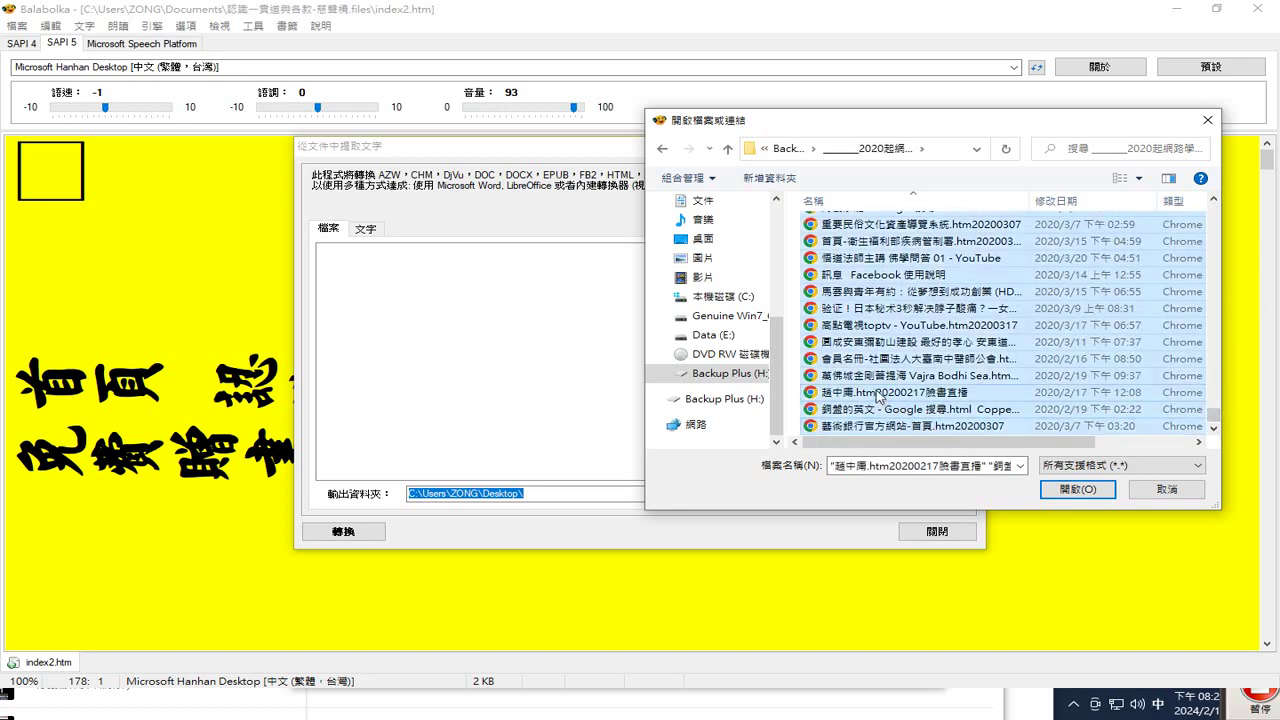
{"action": "key", "text": "ctrl+a"}
{"action": "scroll", "coordinate": [978, 352], "scroll_direction": "up", "scroll_amount": 2}
{"action": "scroll", "coordinate": [977, 352], "scroll_direction": "down", "scroll_amount": 2}
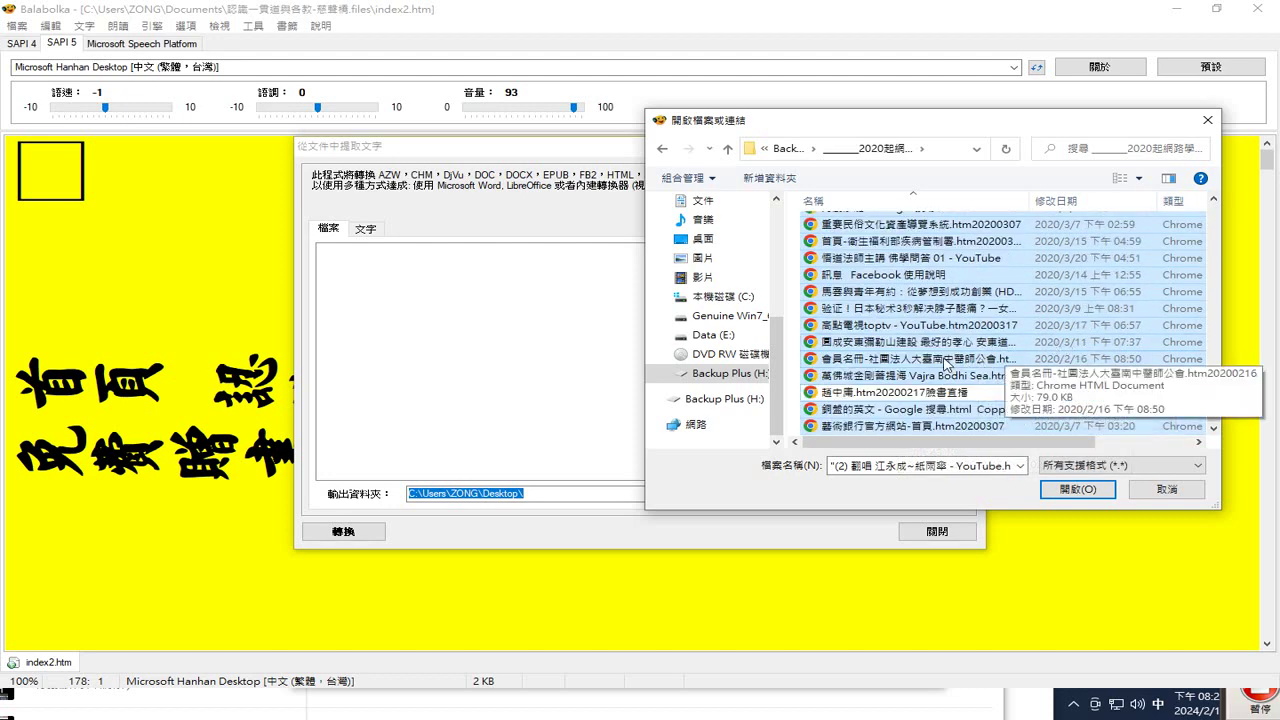
{"action": "scroll", "coordinate": [995, 330], "scroll_direction": "up", "scroll_amount": 1}
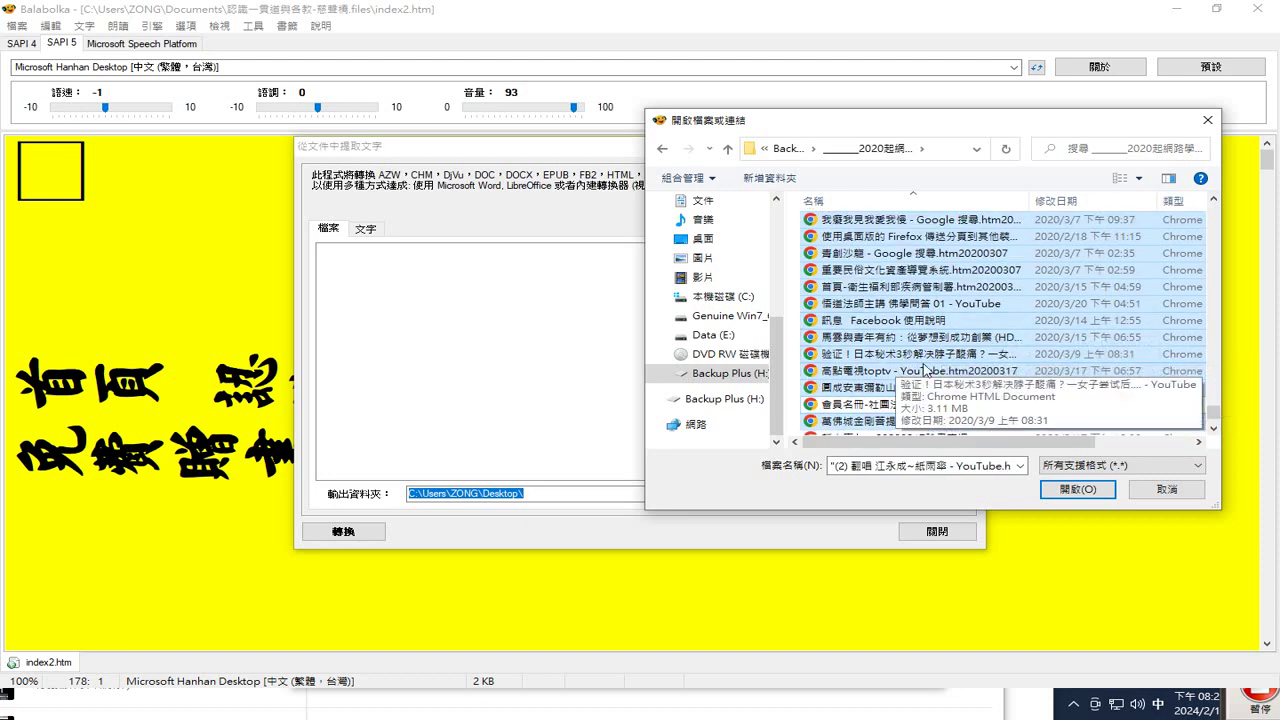
{"action": "scroll", "coordinate": [997, 333], "scroll_direction": "up", "scroll_amount": 1}
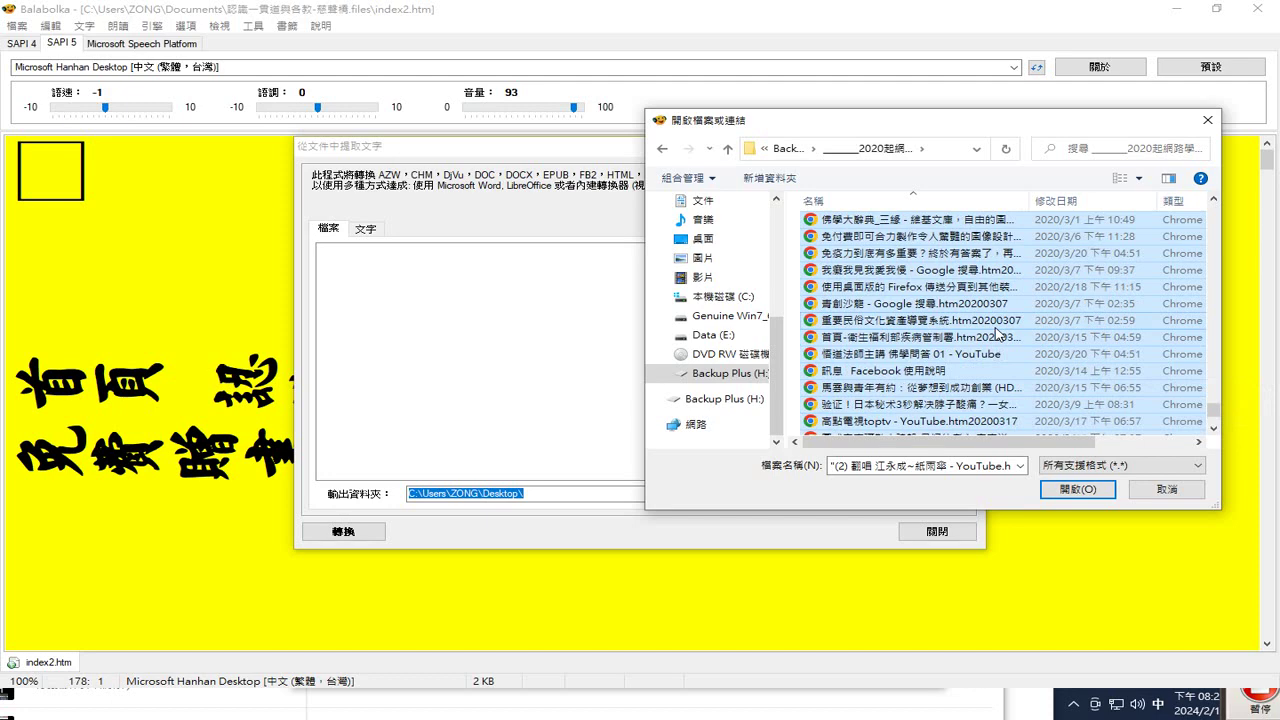
{"action": "scroll", "coordinate": [1010, 315], "scroll_direction": "up", "scroll_amount": 5}
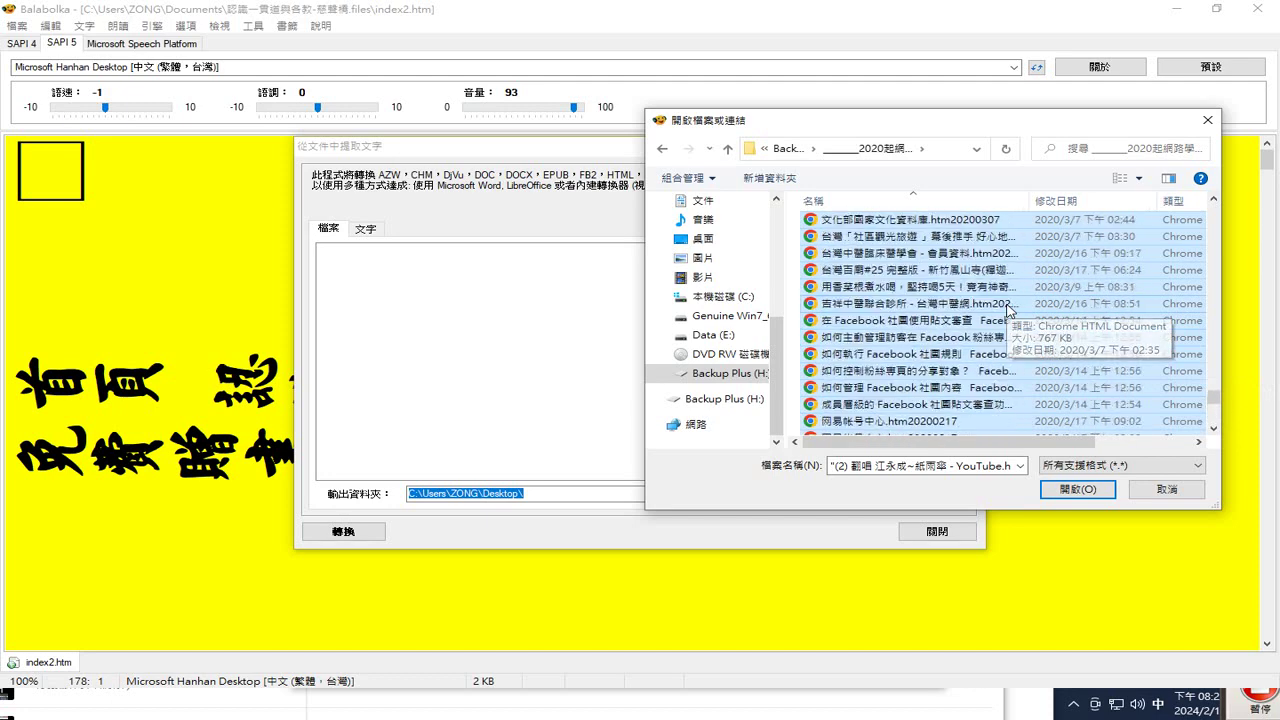
{"action": "scroll", "coordinate": [1010, 313], "scroll_direction": "down", "scroll_amount": 1}
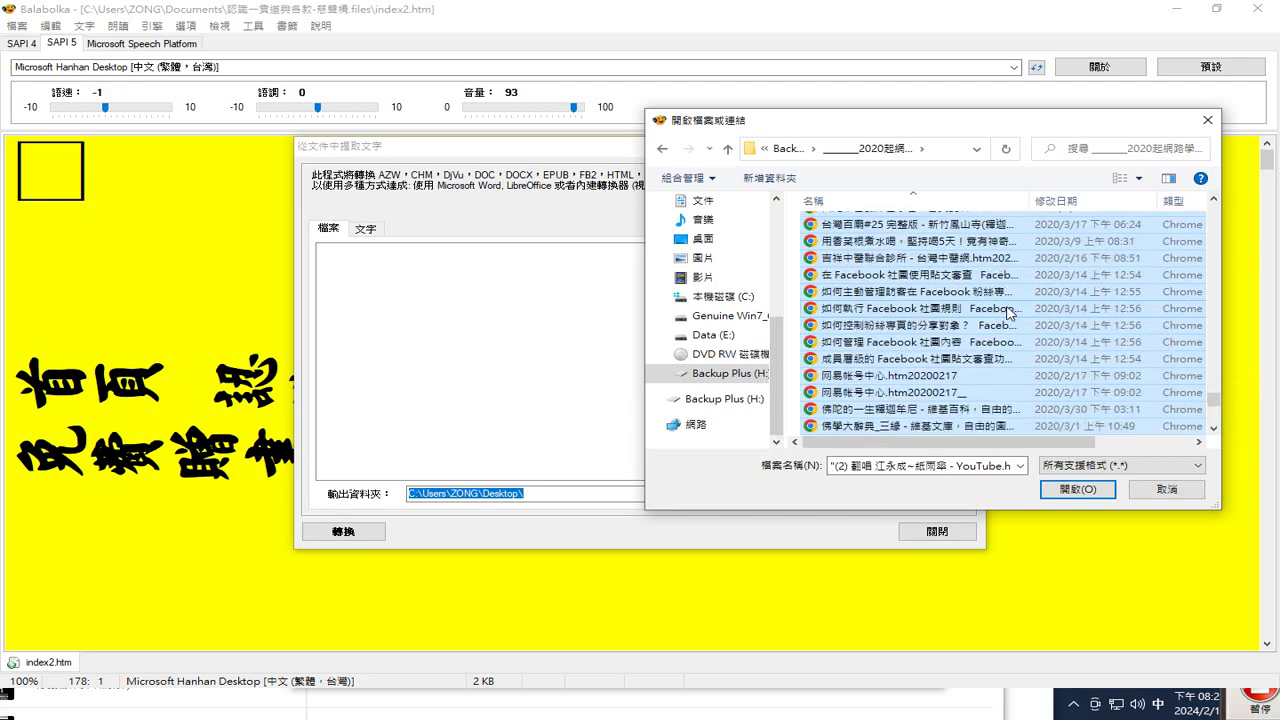
Exclude 网易帐号中心.htm20200217 from the selection and add the remaining HTML files to the extraction list.
{"action": "left_click", "coordinate": [920, 378], "text": "ctrl"}
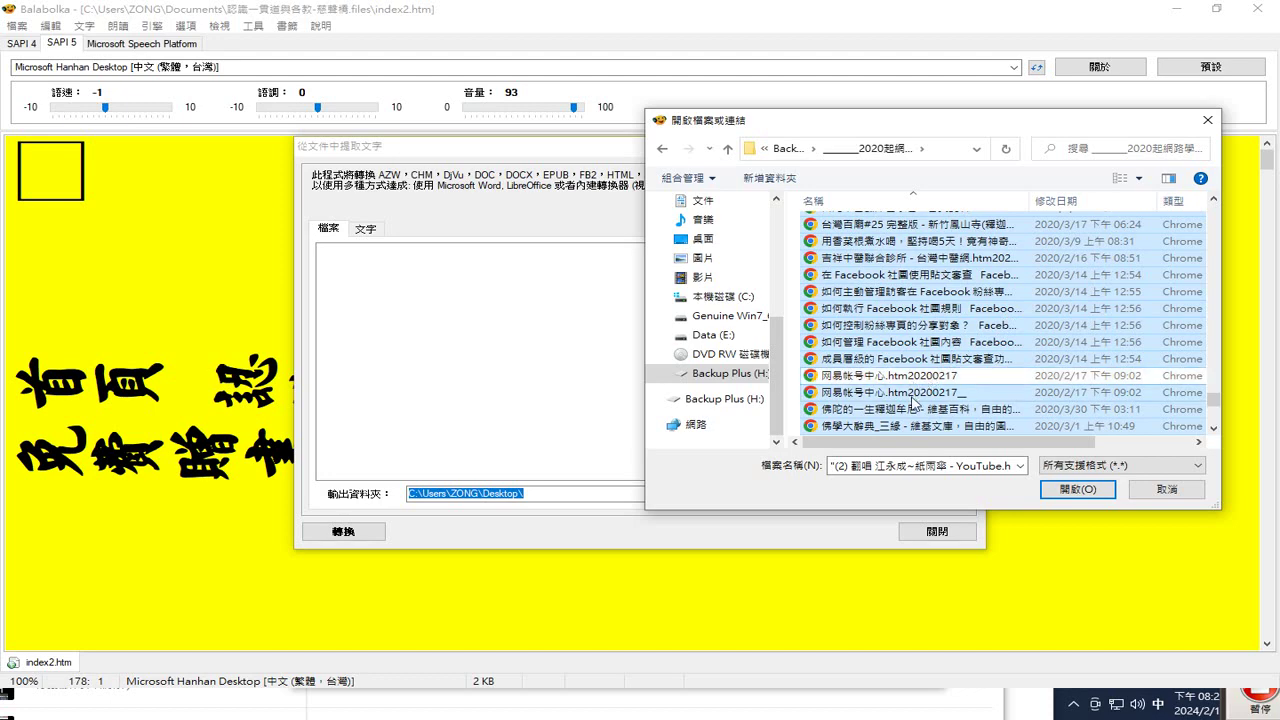
{"action": "scroll", "coordinate": [1035, 320], "scroll_direction": "up", "scroll_amount": 2}
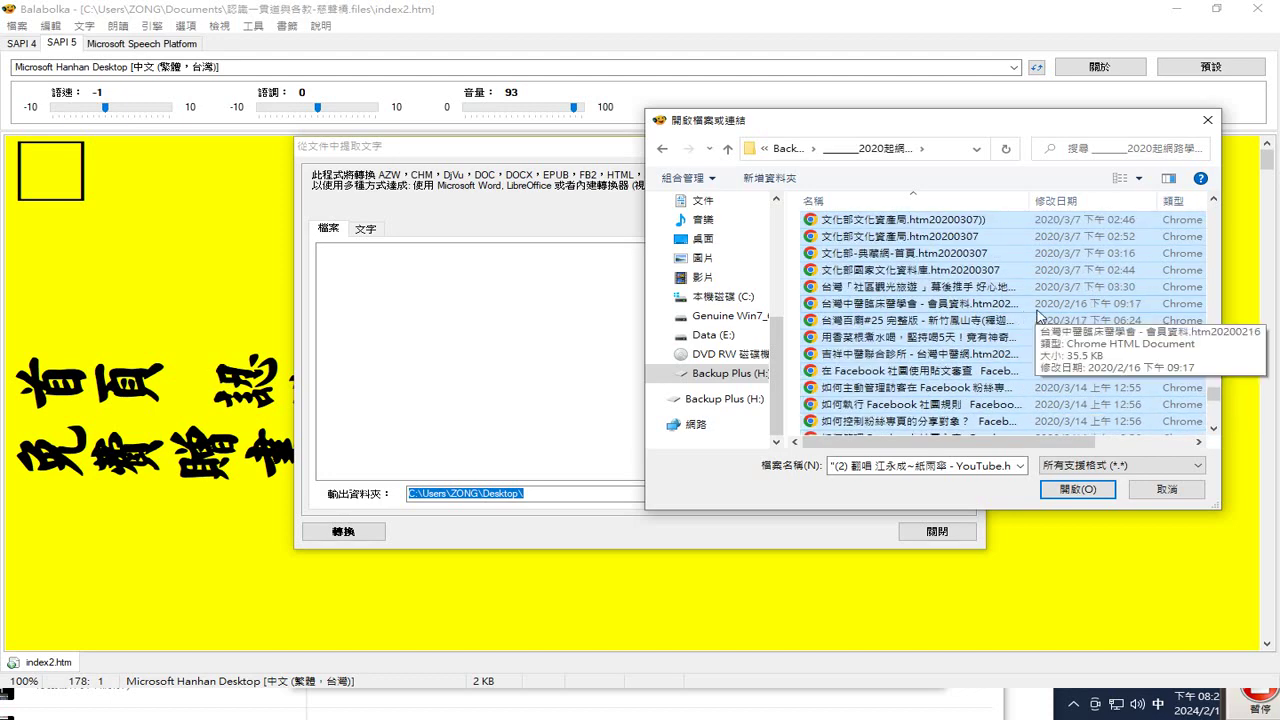
{"action": "scroll", "coordinate": [1040, 316], "scroll_direction": "up", "scroll_amount": 5}
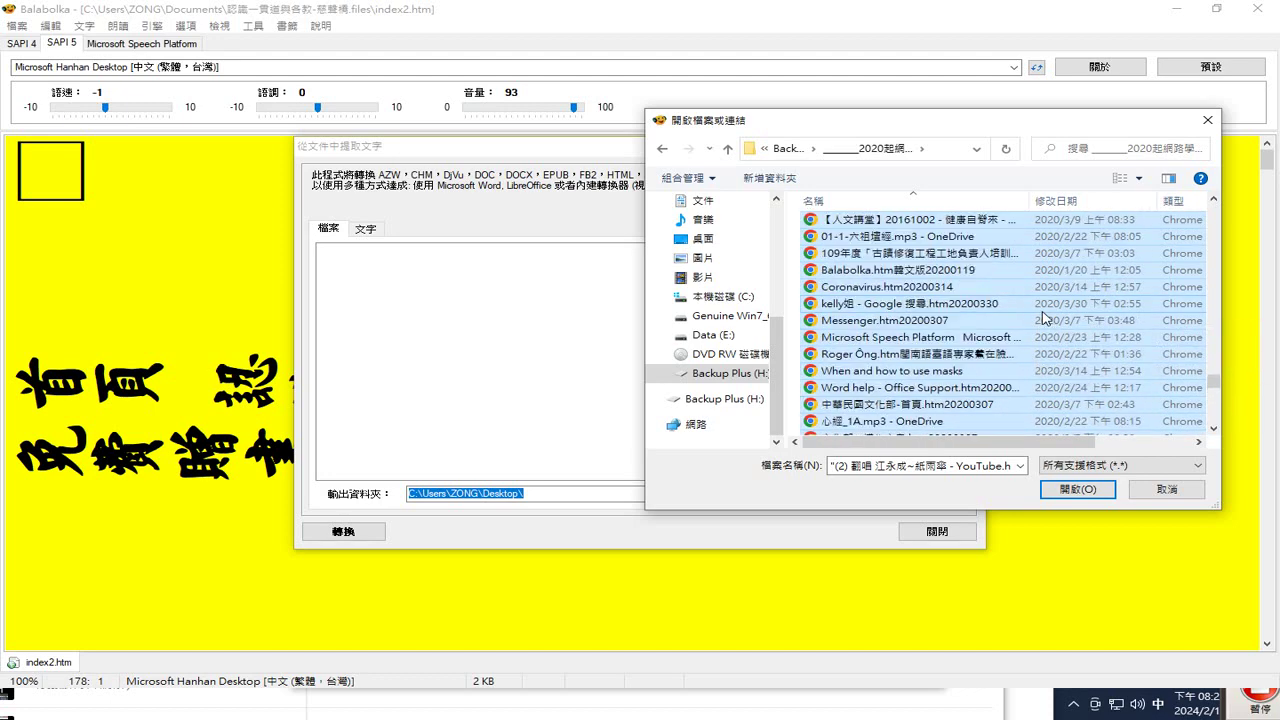
{"action": "scroll", "coordinate": [1042, 318], "scroll_direction": "up", "scroll_amount": 3}
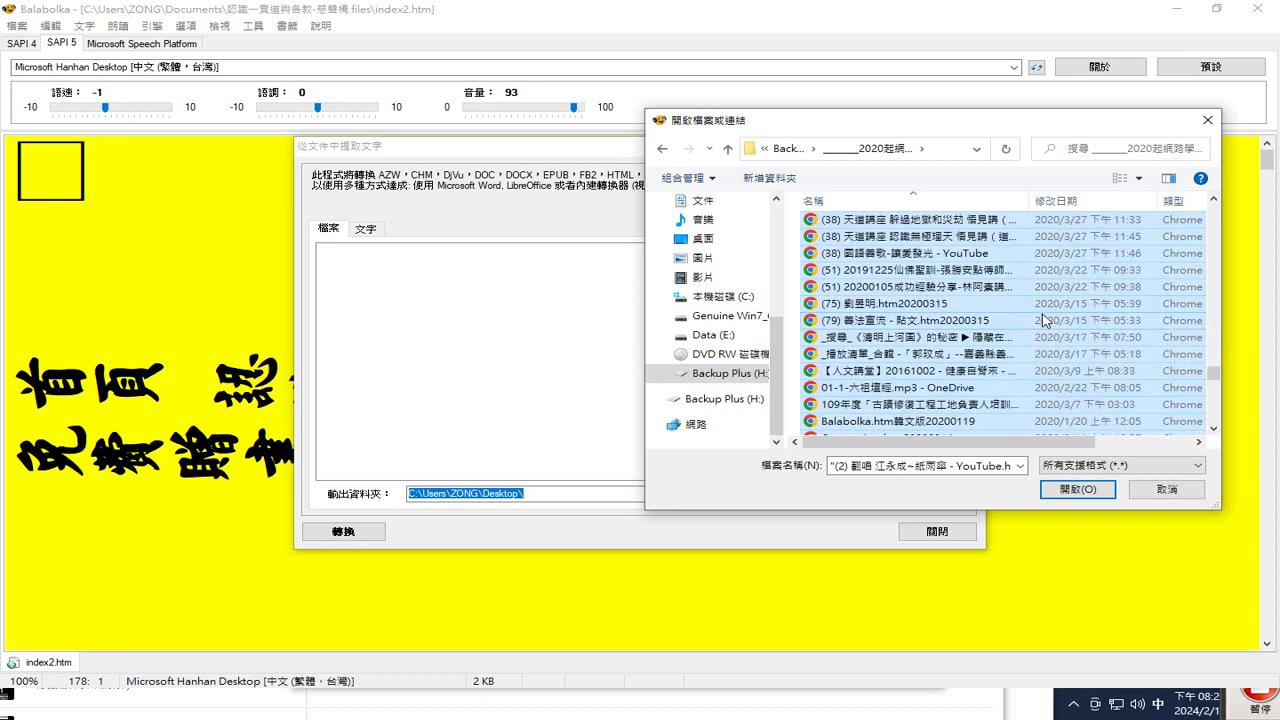
{"action": "scroll", "coordinate": [1045, 320], "scroll_direction": "up", "scroll_amount": 1}
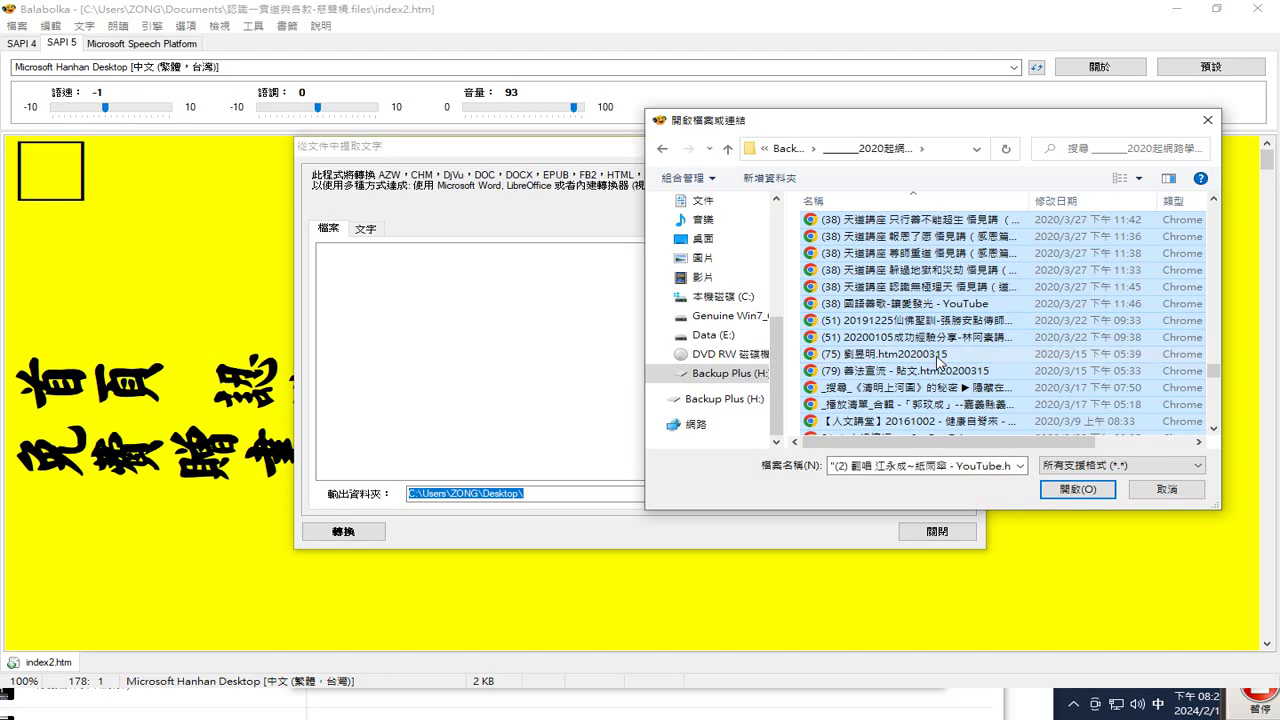
{"action": "scroll", "coordinate": [1010, 326], "scroll_direction": "up", "scroll_amount": 3}
{"action": "scroll", "coordinate": [1020, 327], "scroll_direction": "up", "scroll_amount": 4}
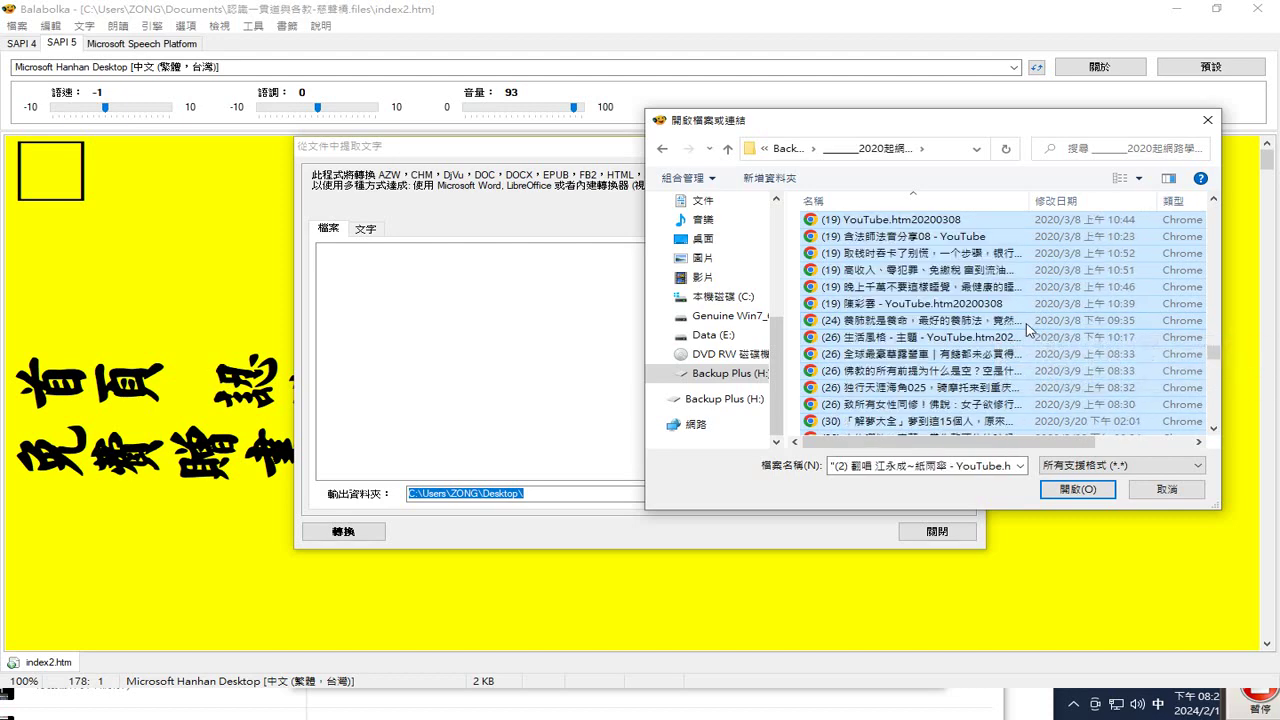
{"action": "scroll", "coordinate": [1028, 294], "scroll_direction": "up", "scroll_amount": 2}
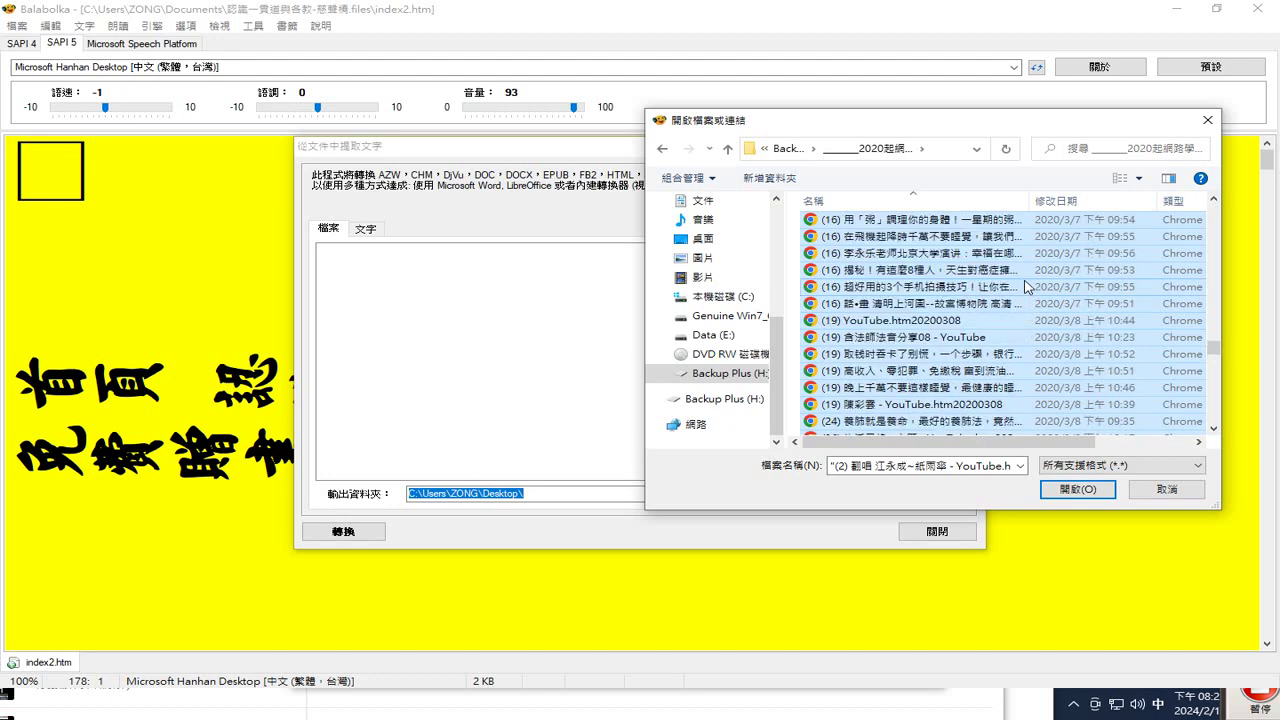
{"action": "scroll", "coordinate": [1028, 288], "scroll_direction": "up", "scroll_amount": 2}
{"action": "scroll", "coordinate": [1033, 293], "scroll_direction": "up", "scroll_amount": 5}
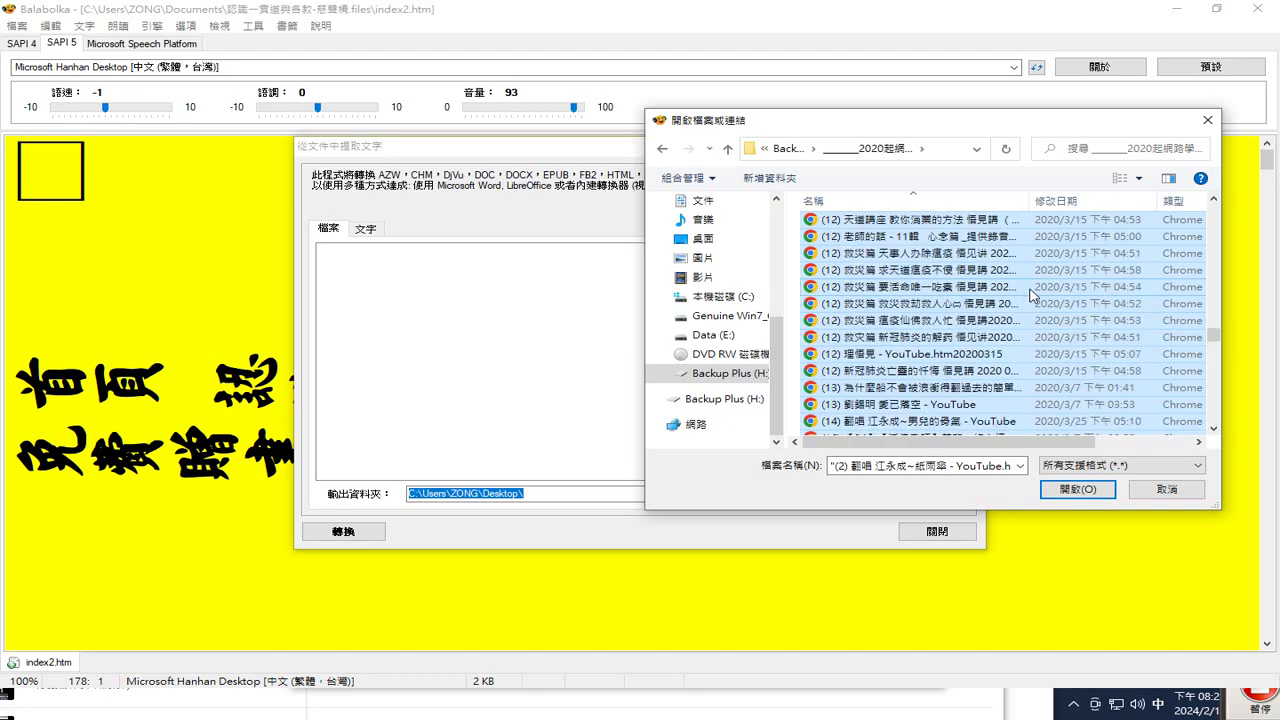
{"action": "scroll", "coordinate": [1033, 303], "scroll_direction": "up", "scroll_amount": 3}
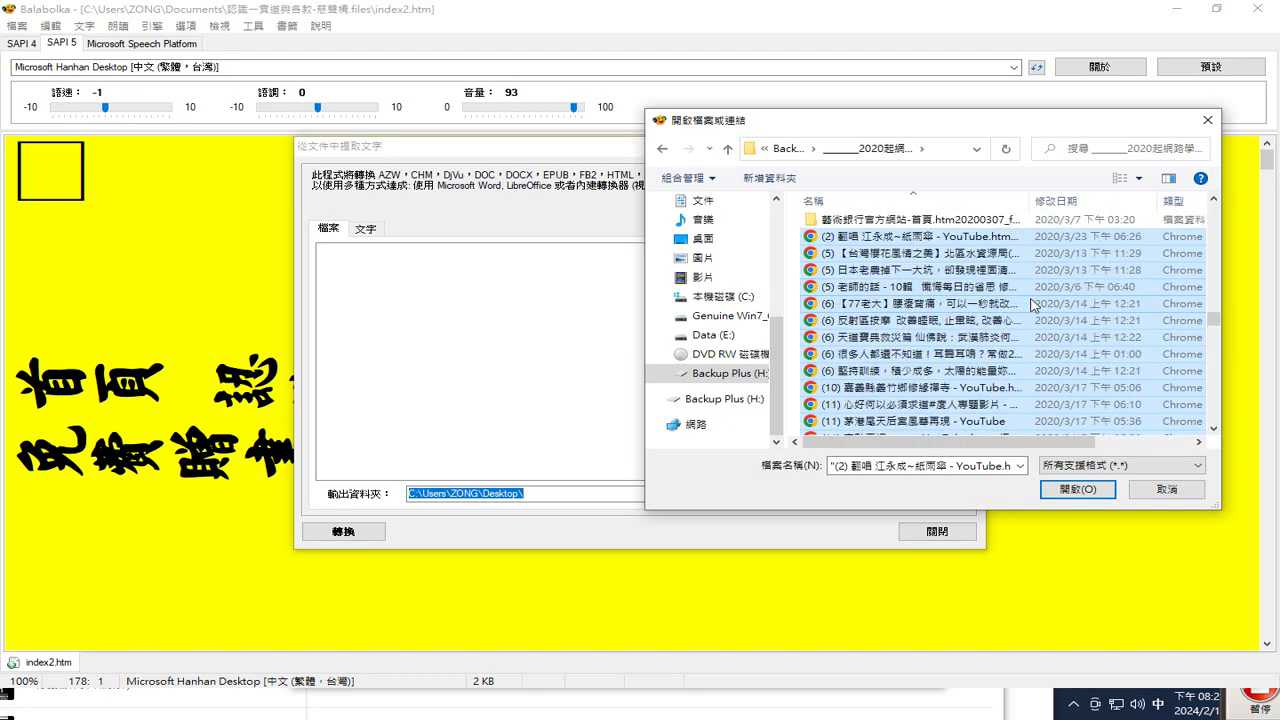
{"action": "left_click", "coordinate": [1050, 488]}
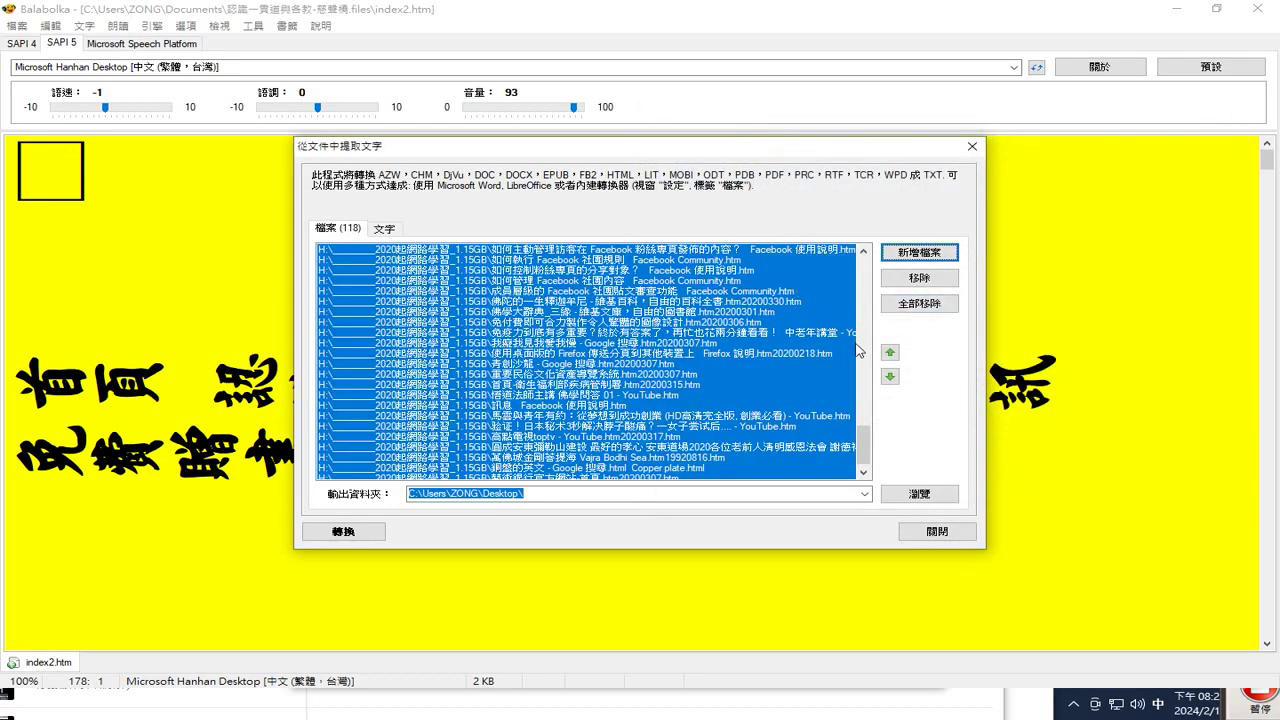
Convert all the listed HTML files to text in C:\Users\ZONG\Desktop\ and acknowledge the completion message.
{"action": "left_click_drag", "start_coordinate": [869, 457], "coordinate": [895, 488]}
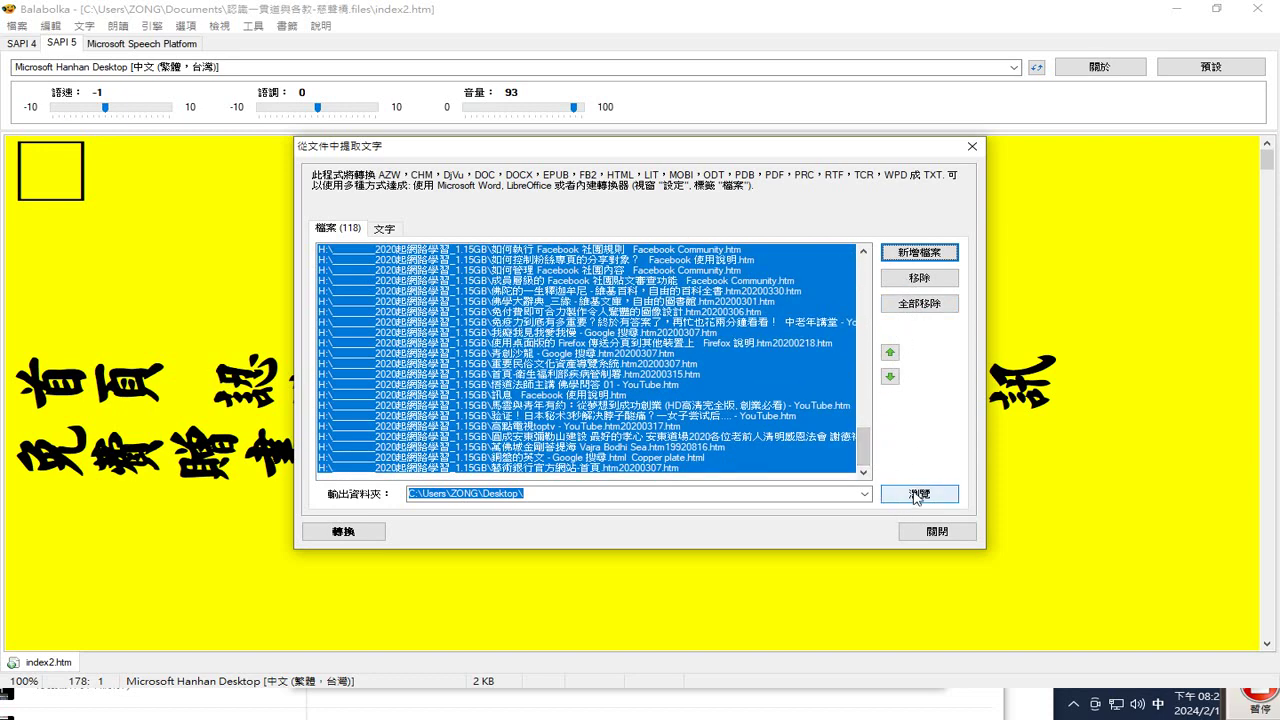
{"action": "left_click", "coordinate": [343, 531]}
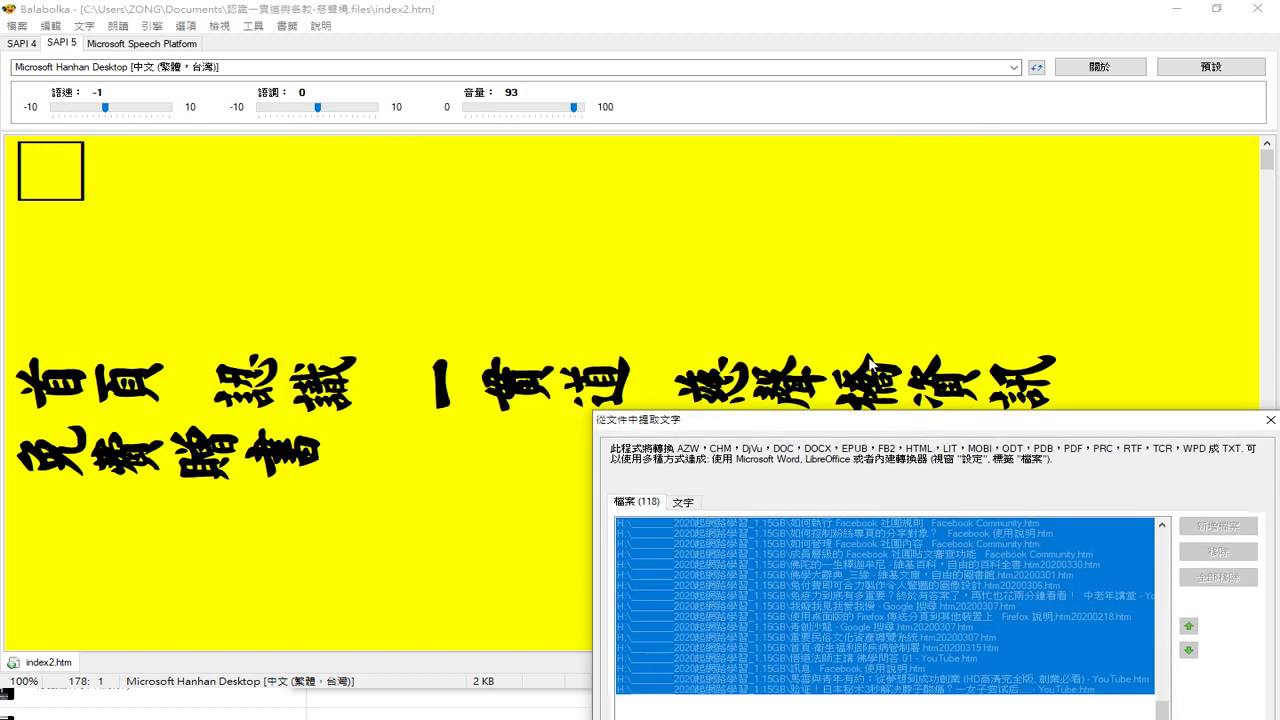
{"action": "left_click_drag", "start_coordinate": [636, 147], "coordinate": [756, 482]}
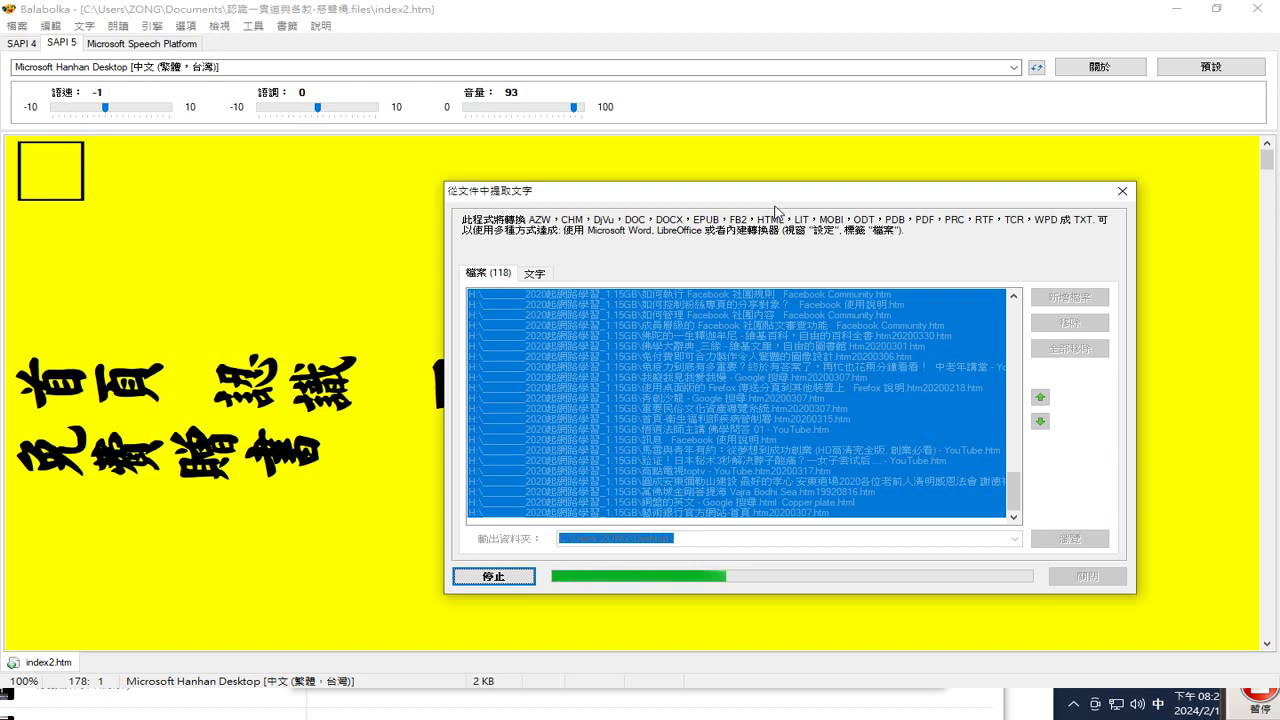
{"action": "left_click_drag", "start_coordinate": [775, 198], "coordinate": [753, 457]}
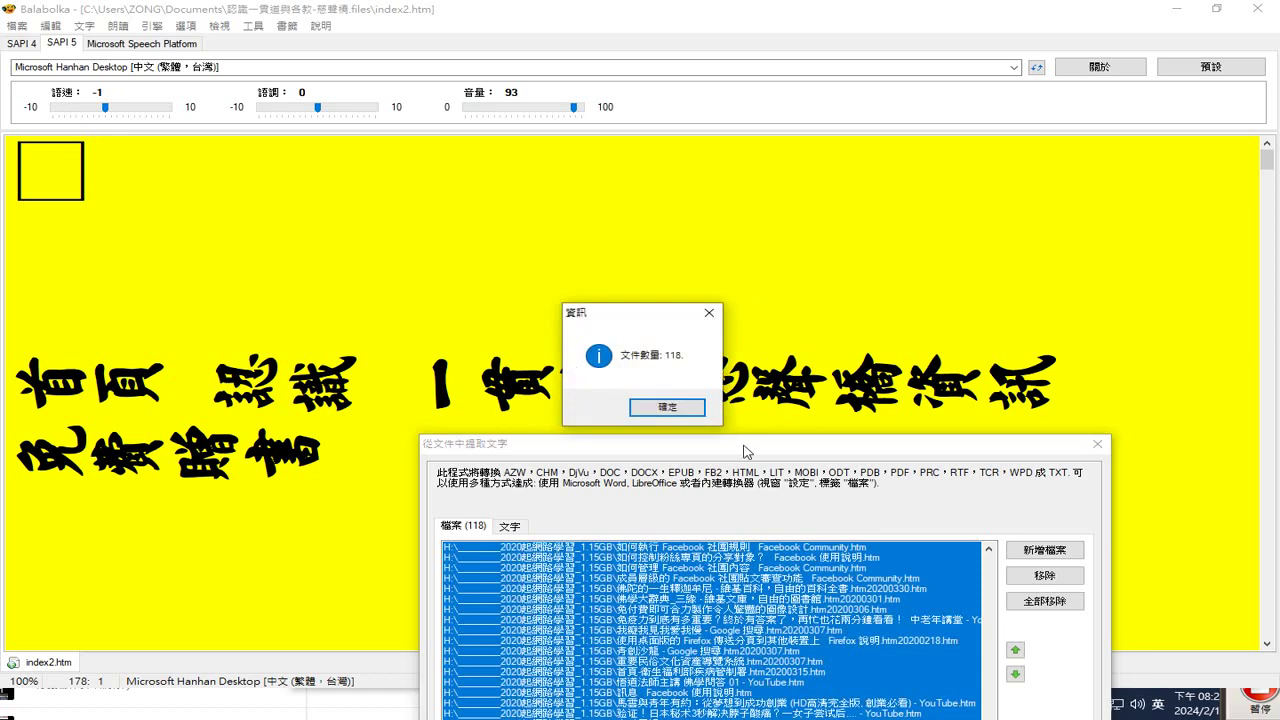
{"action": "left_click", "coordinate": [668, 407]}
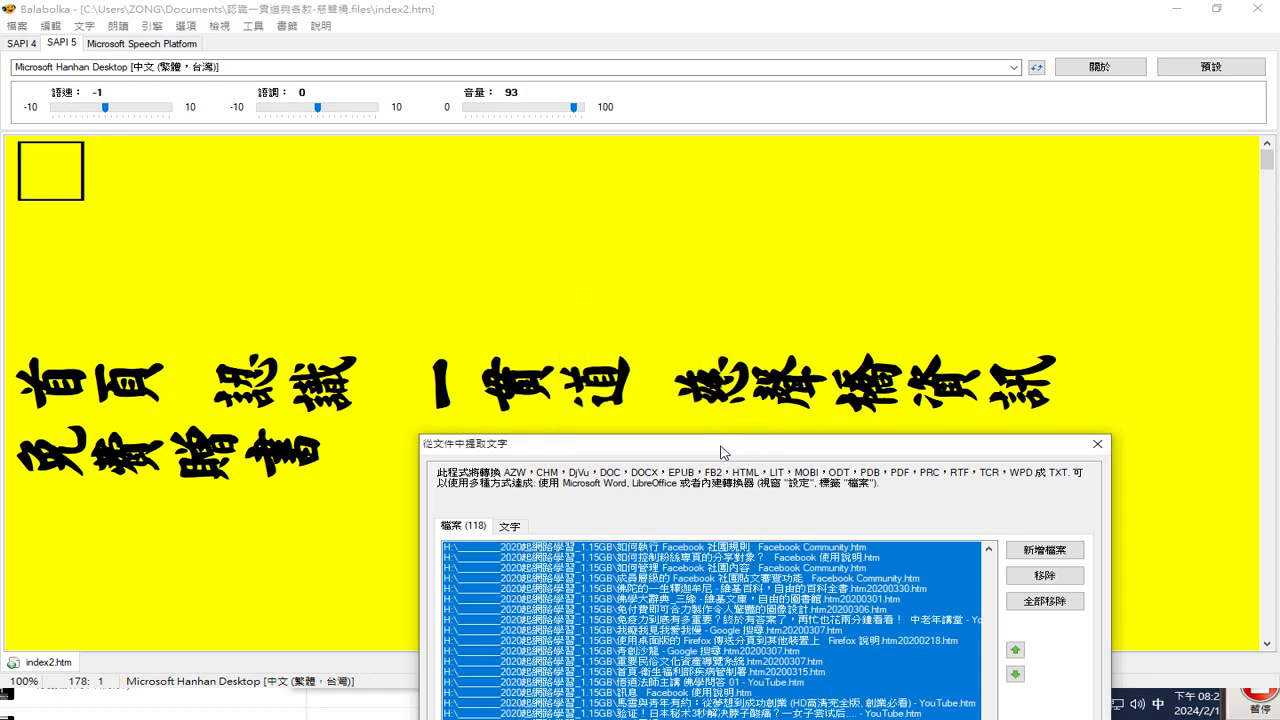
Review the converted file list from its beginning and close the text extraction dialog.
{"action": "left_click_drag", "start_coordinate": [726, 452], "coordinate": [727, 270]}
{"action": "left_click_drag", "start_coordinate": [991, 563], "coordinate": [988, 402]}
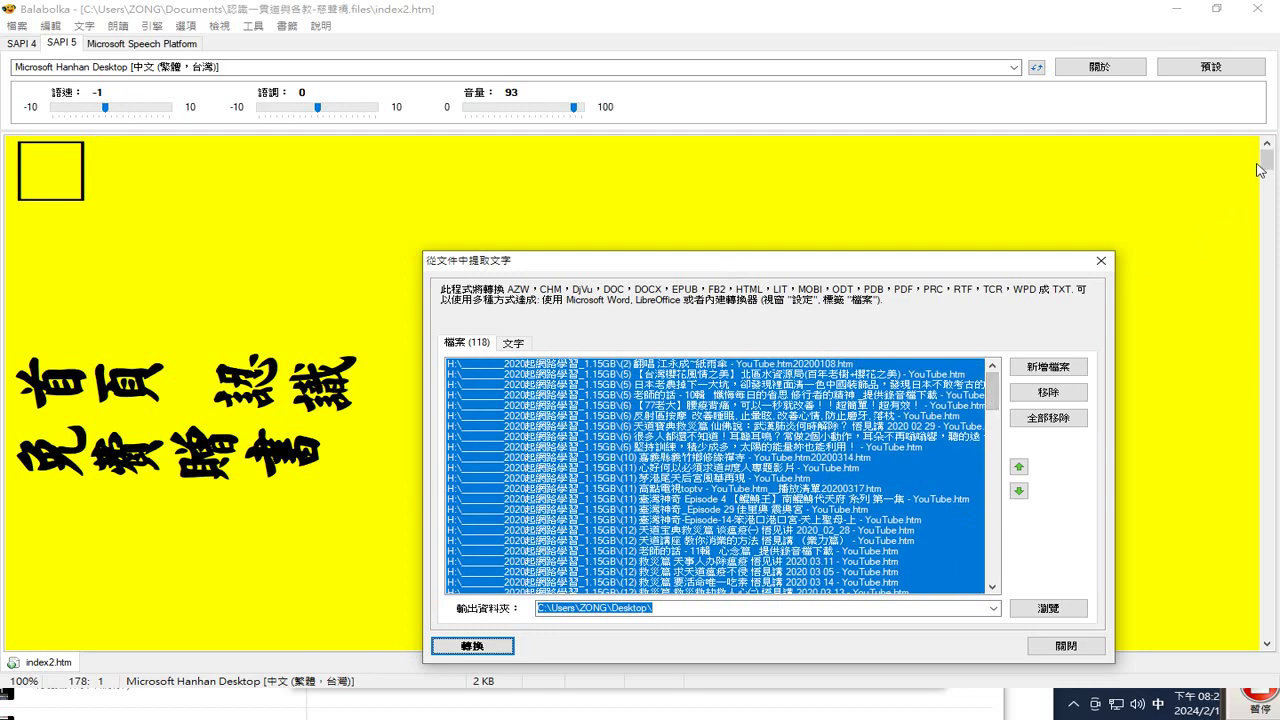
{"action": "left_click", "coordinate": [1067, 648]}
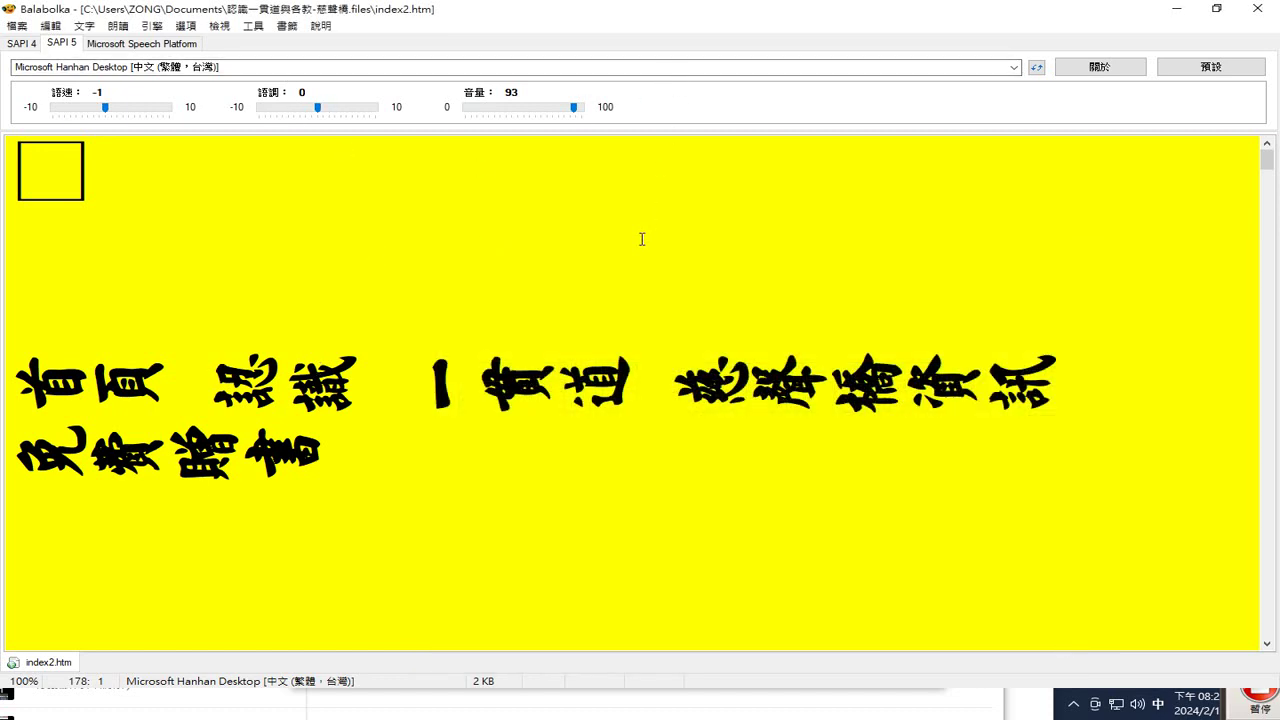
Snap the Balabolka window to the right half of the screen and start reading index2.htm aloud.
{"action": "left_click", "coordinate": [770, 258]}
{"action": "key", "text": "super+Right"}
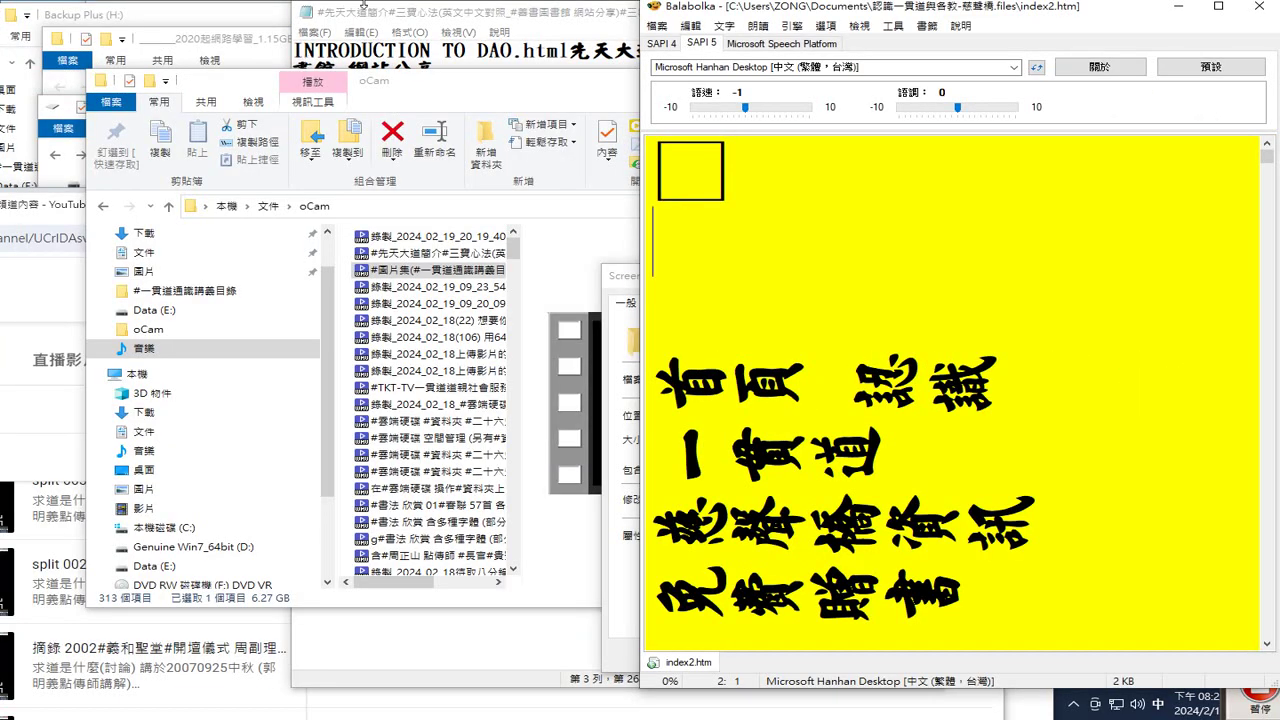
{"action": "left_click", "coordinate": [760, 27]}
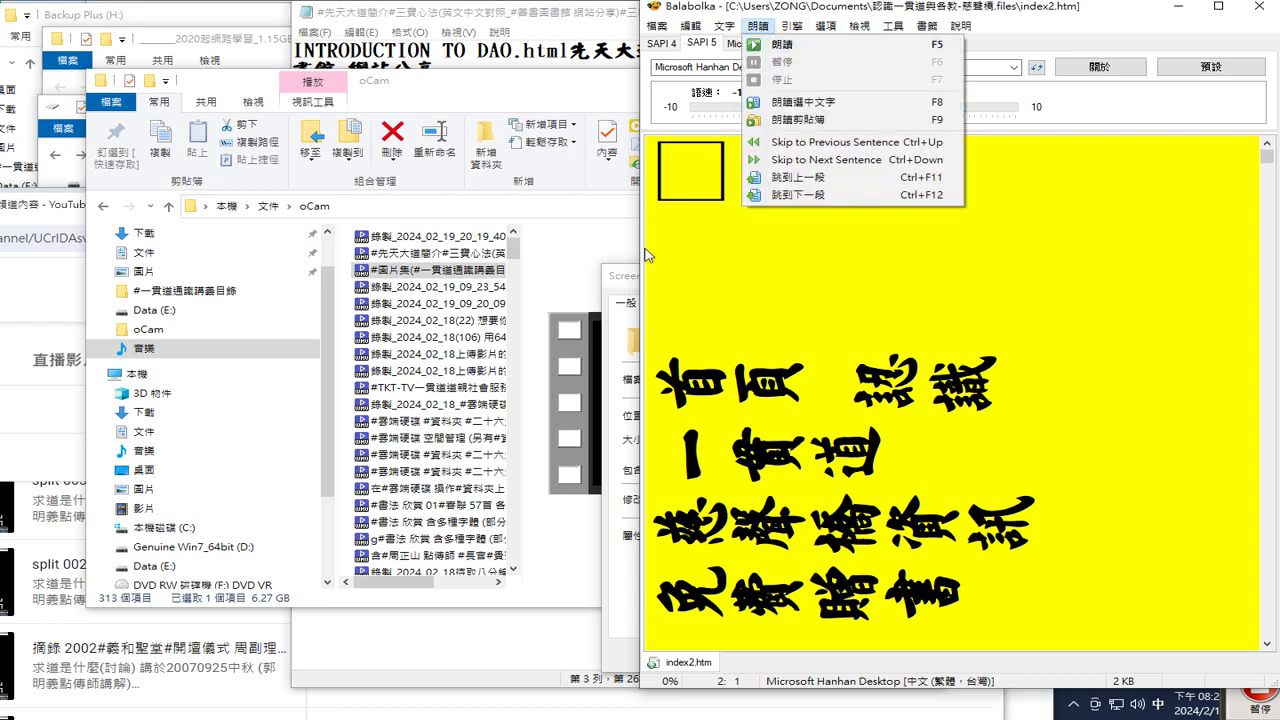
{"action": "left_click", "coordinate": [781, 47]}
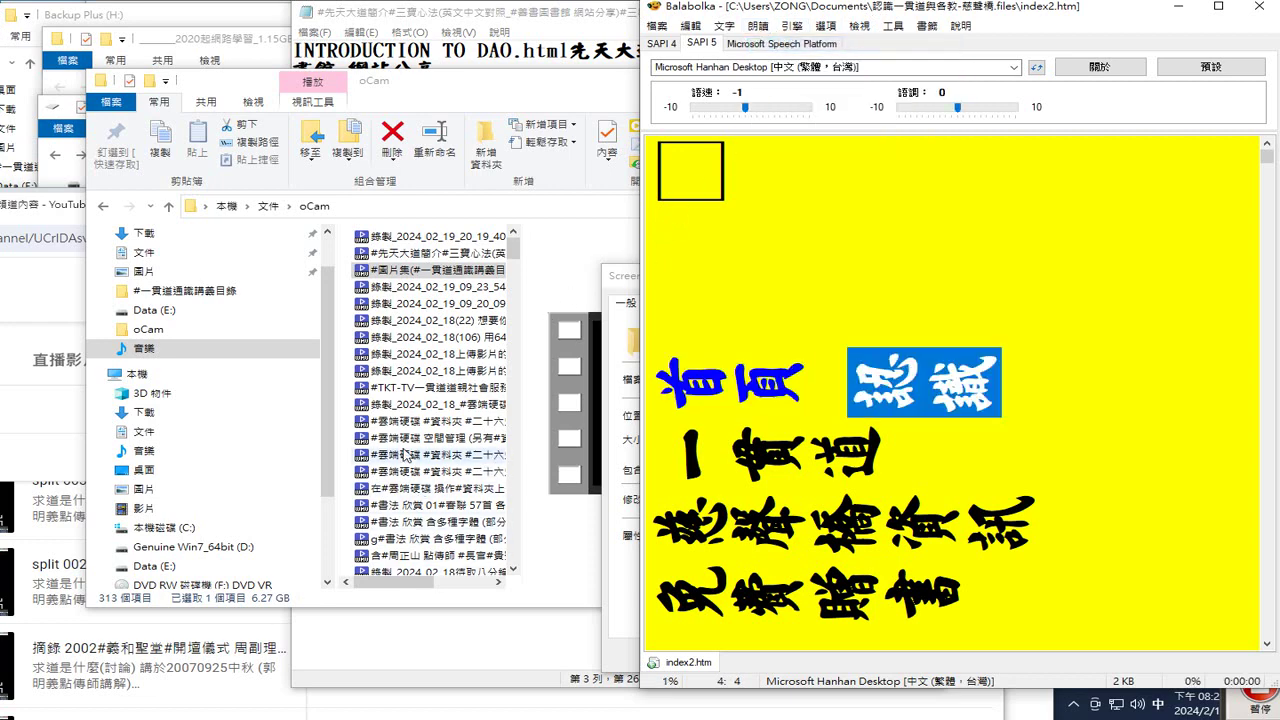